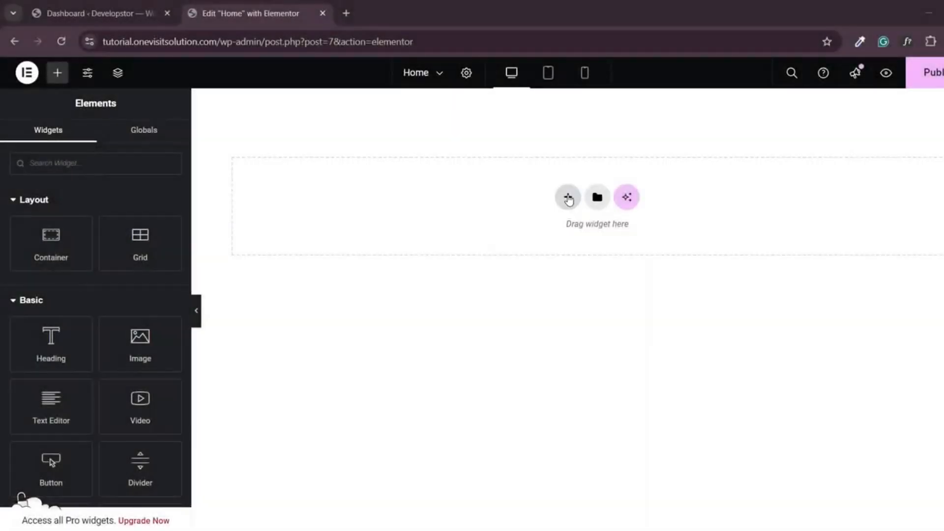
Add a single-column flexbox container to the page and set its boxed content width to 320 px.
click(568, 199)
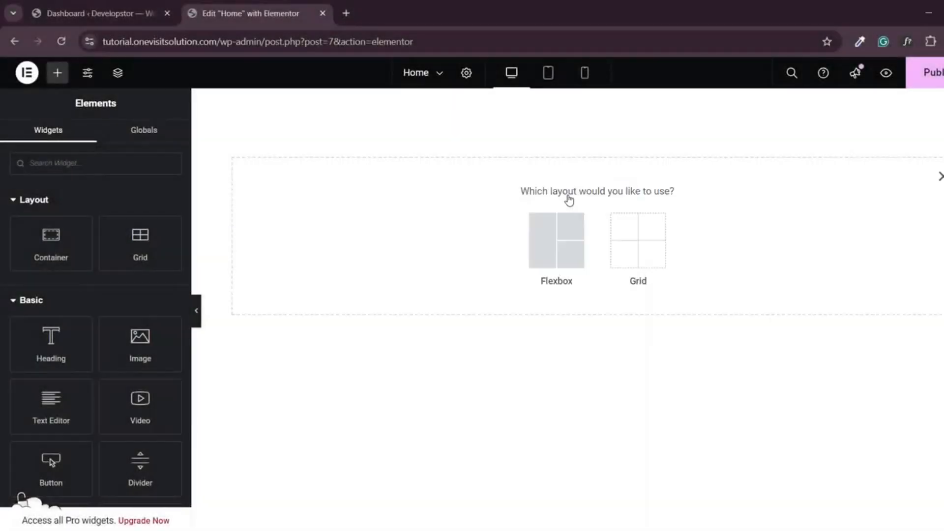
click(547, 246)
click(413, 238)
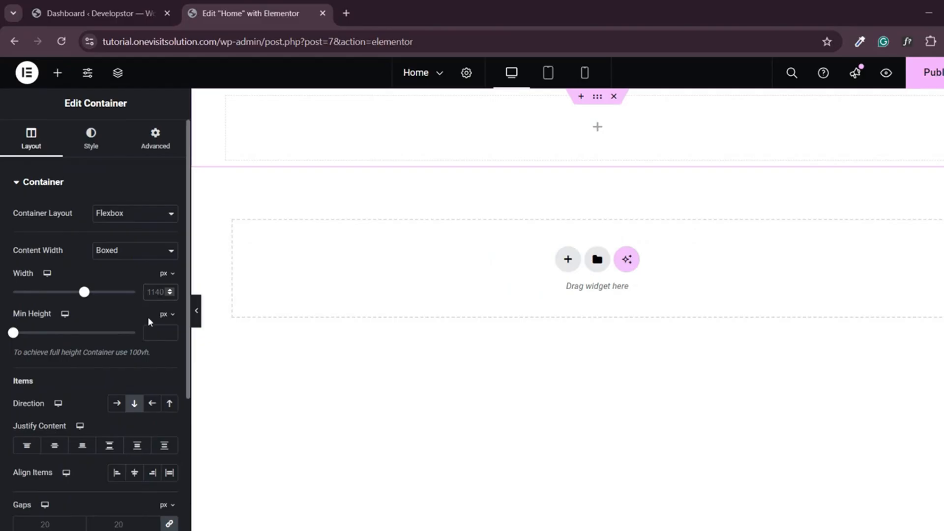
text(320)
Unlink the container's padding sides and set the top and bottom padding to 50 px each.
click(150, 142)
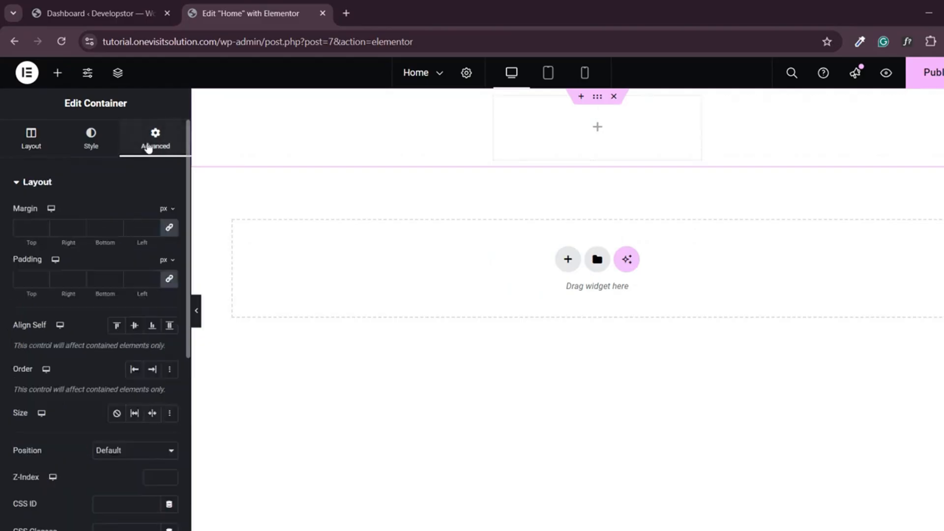
click(170, 279)
click(28, 278)
text(50)
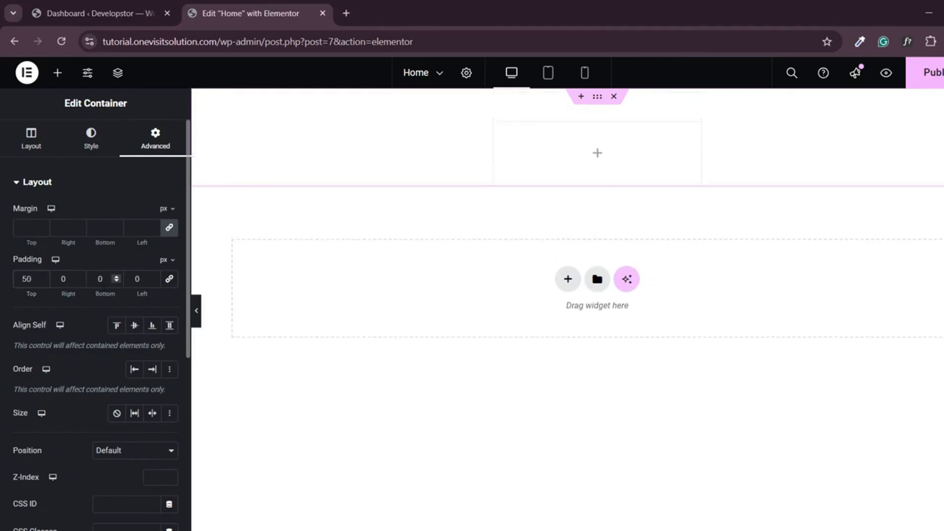
text(50)
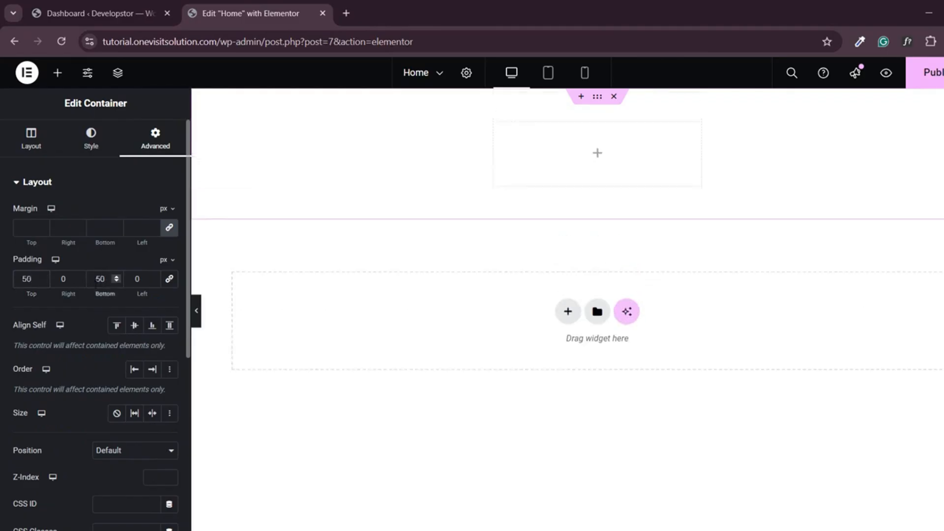
Nest a new container inside the 320 px container and set its column and row gaps to 15 px.
click(57, 72)
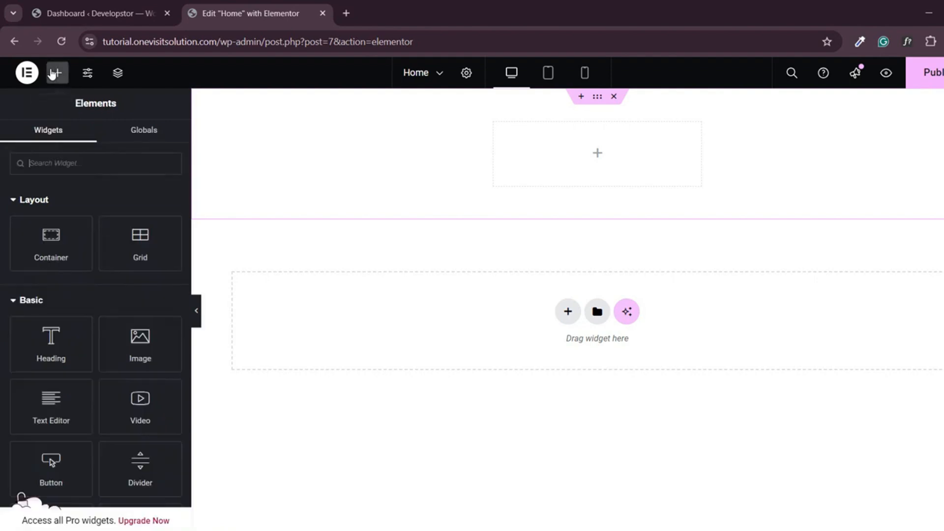
drag(51, 235, 586, 161)
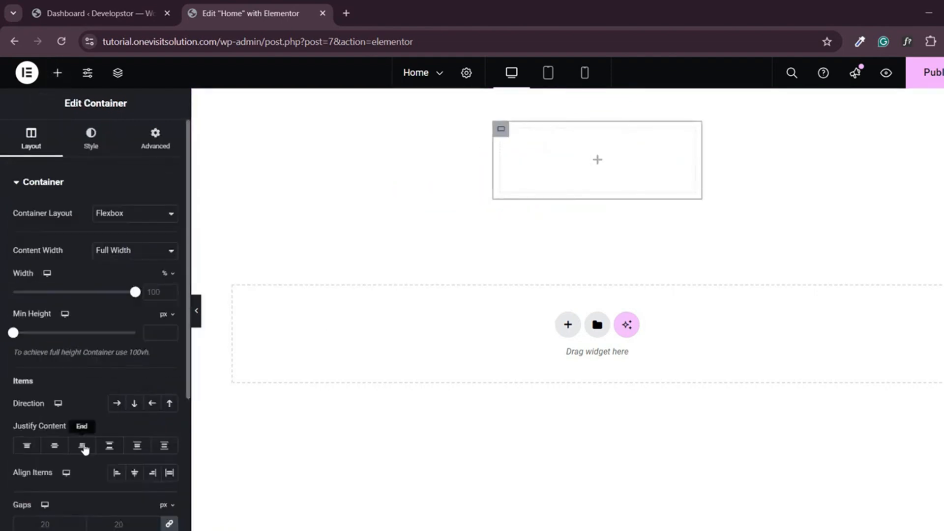
scroll(100, 503, down, 1)
click(62, 491)
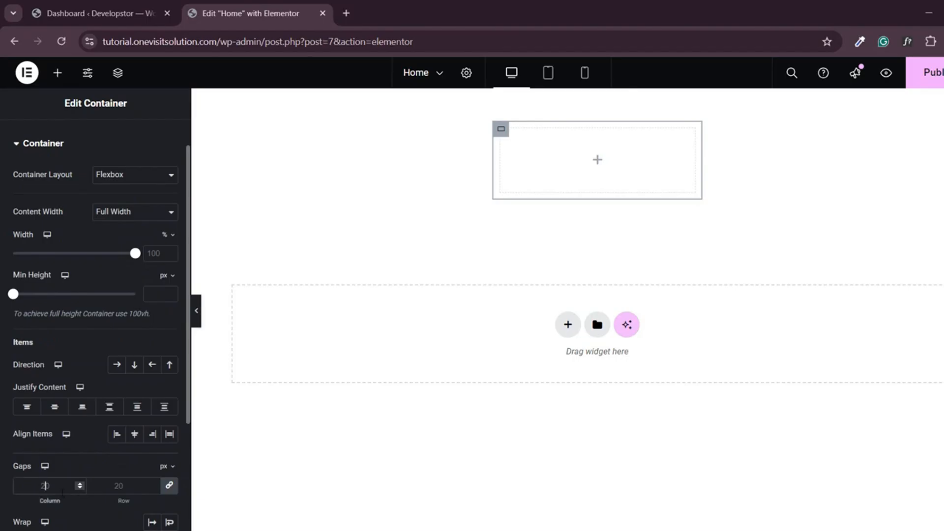
text(15)
Set the inner container's overflow to Hidden in its additional layout options.
click(15, 143)
click(34, 215)
click(113, 246)
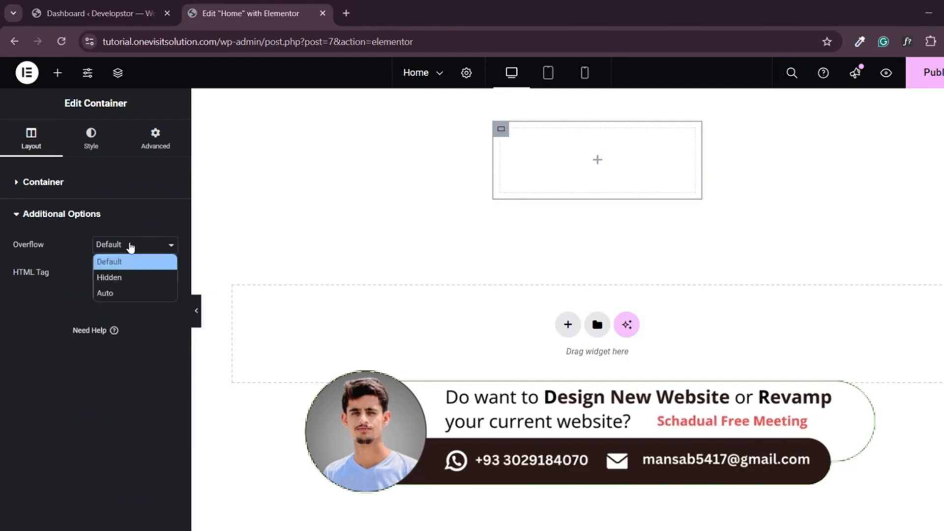
click(119, 279)
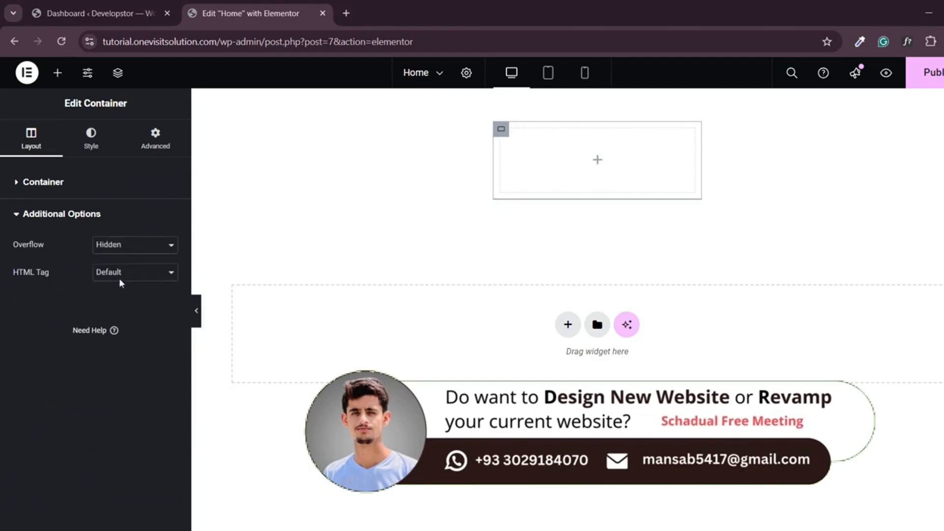
Give the inner container a classic background in colour #EBEBEB and a border radius of 10 px.
click(91, 143)
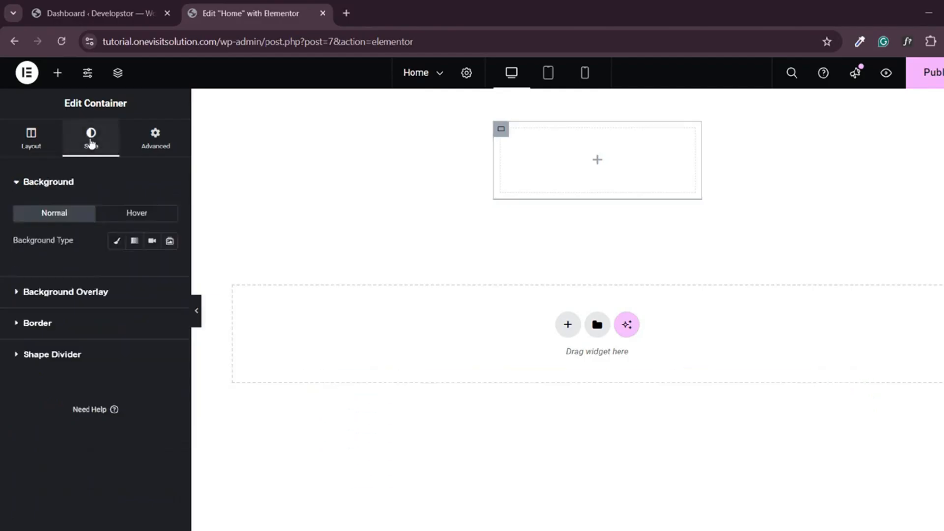
click(117, 243)
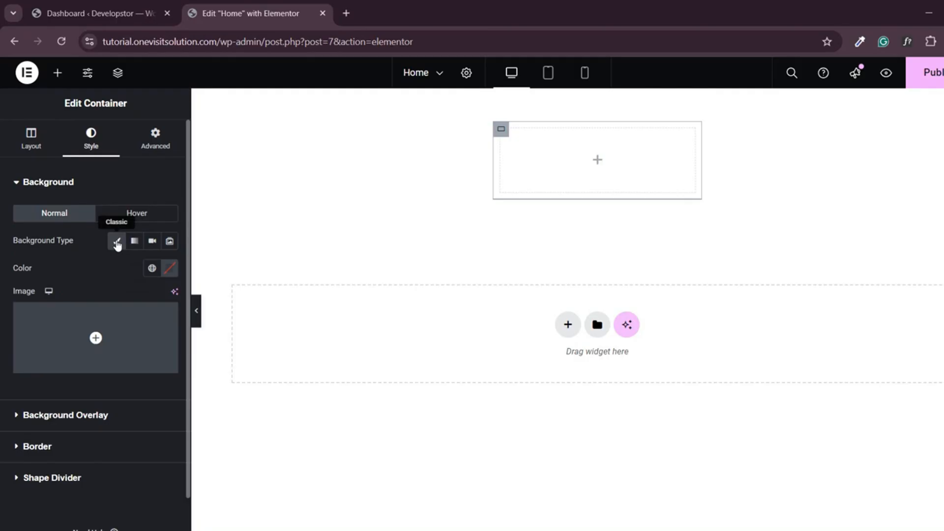
click(170, 268)
drag(121, 326, 87, 334)
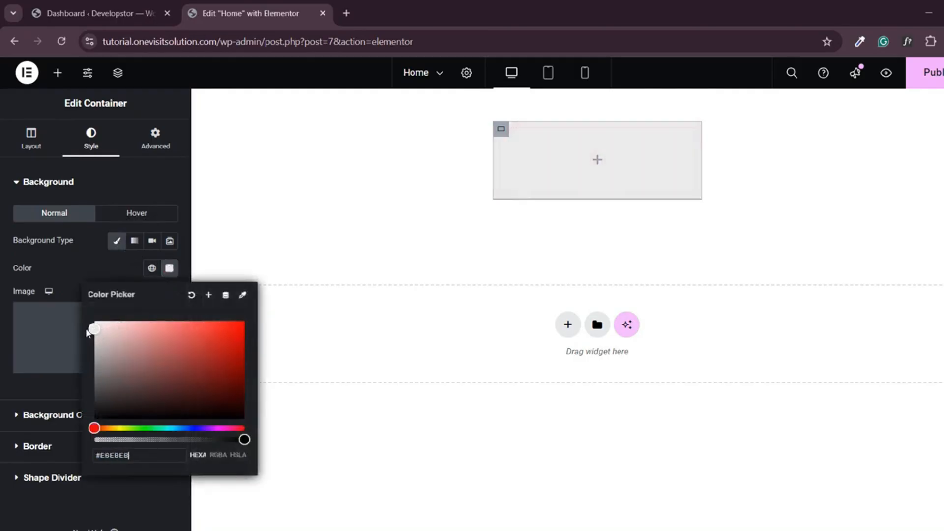
click(169, 268)
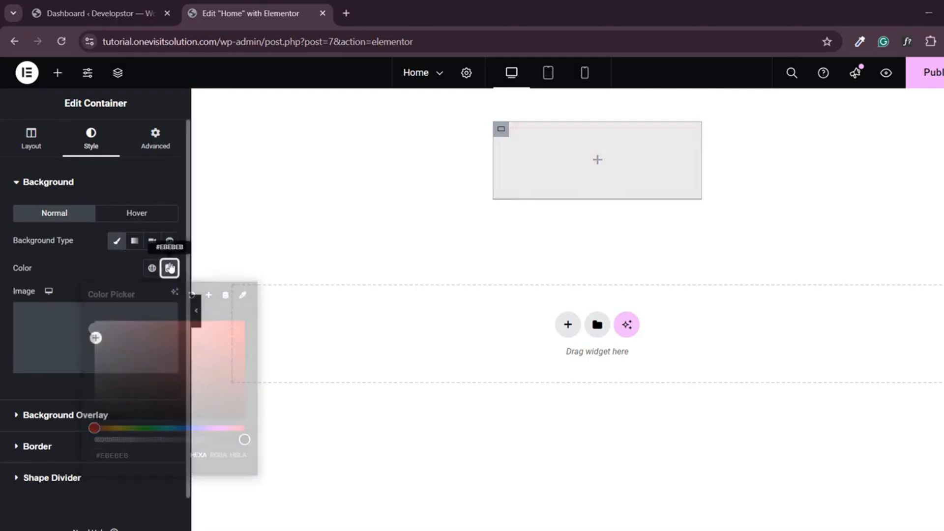
click(21, 446)
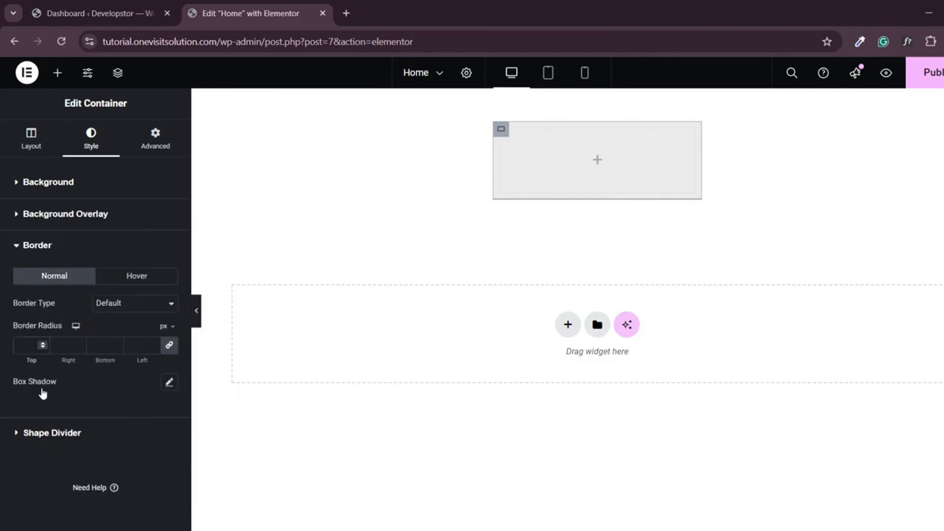
text(10)
Find the Image widget and place it inside the grey inner container.
click(57, 73)
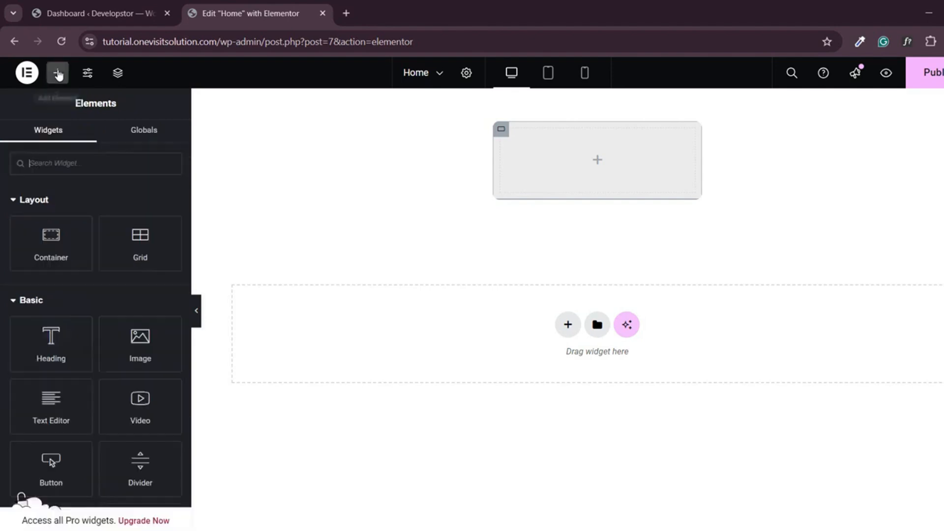
text(image)
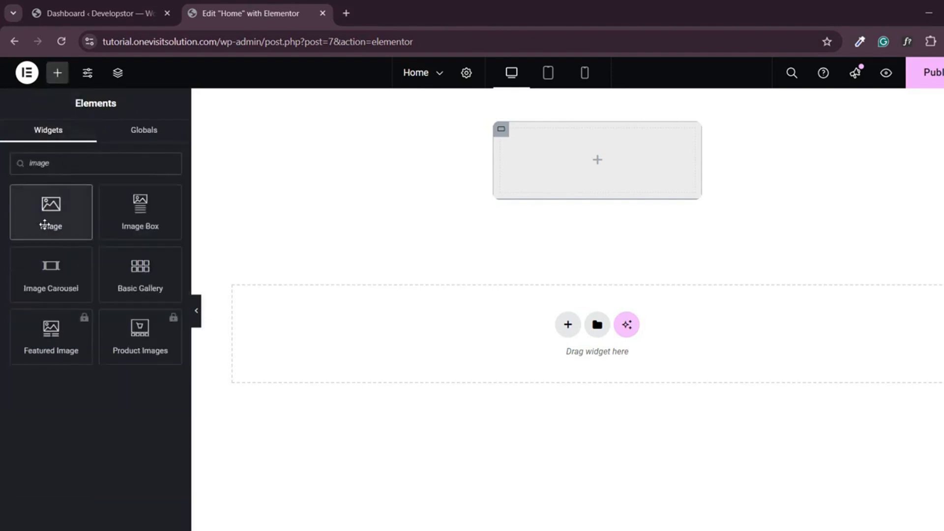
drag(47, 224, 572, 172)
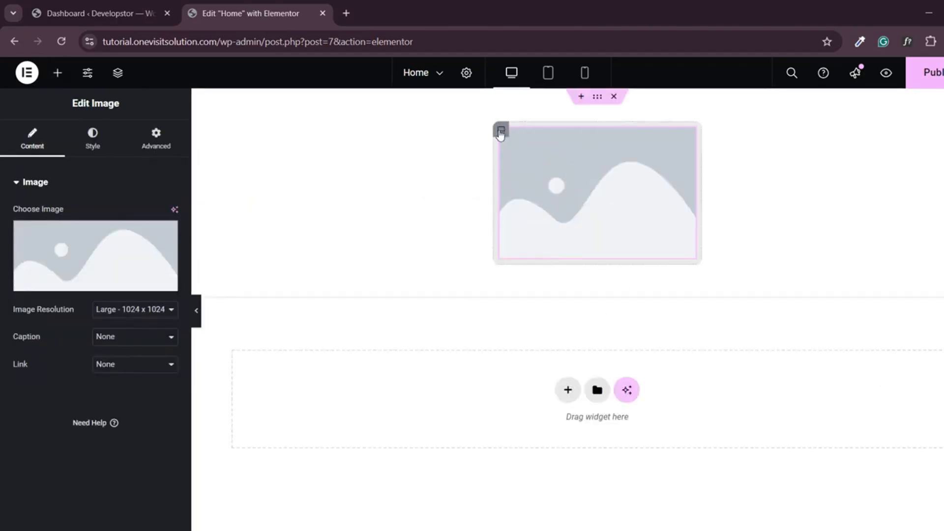
Unlink the grey container's padding, setting 20 px at the bottom and 0 on the other sides.
click(500, 133)
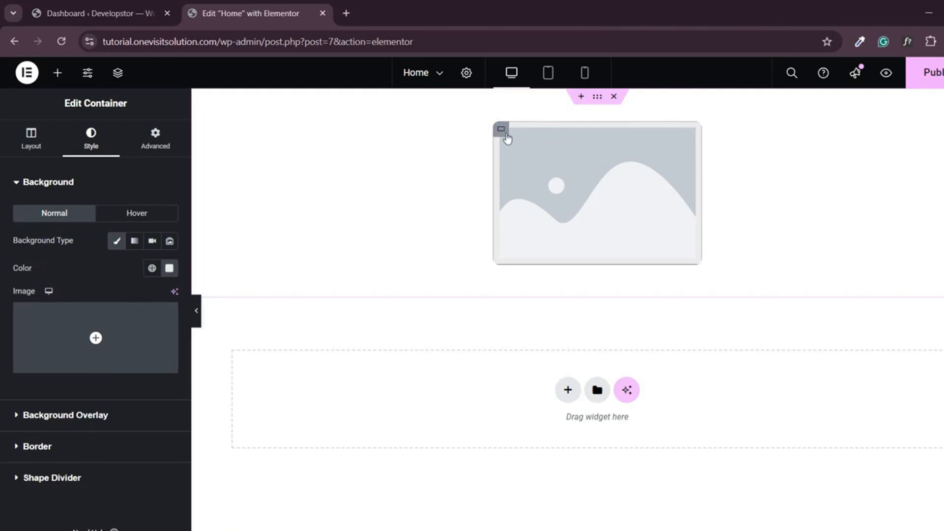
click(155, 140)
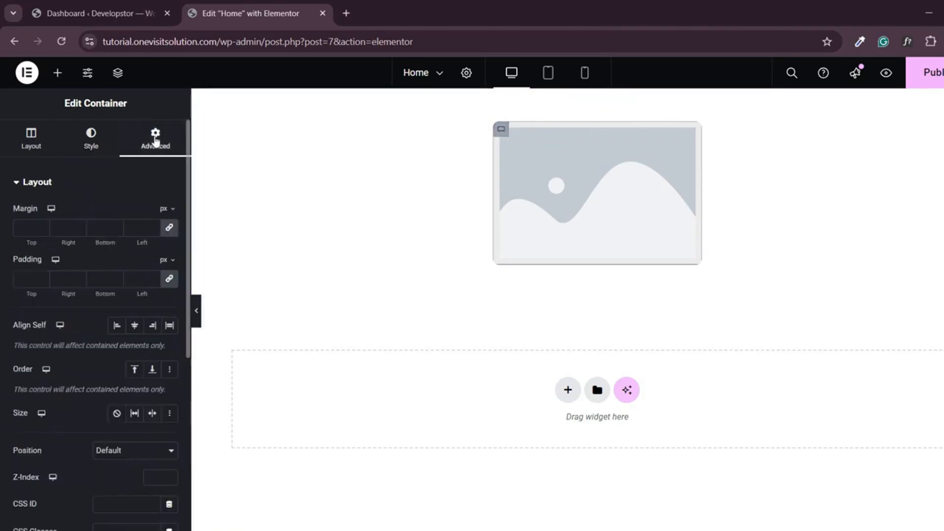
click(169, 281)
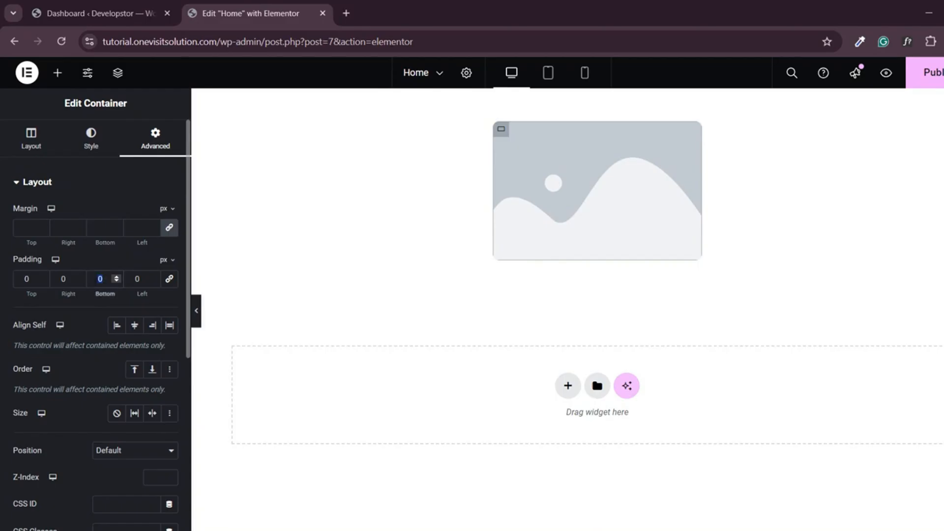
text(20)
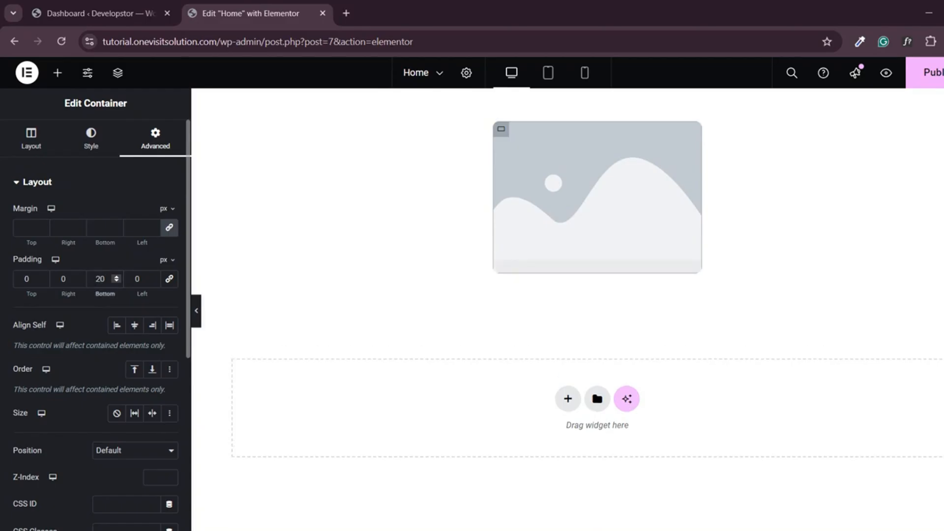
Replace the placeholder image with Pan-Cack.png from the media library.
click(591, 192)
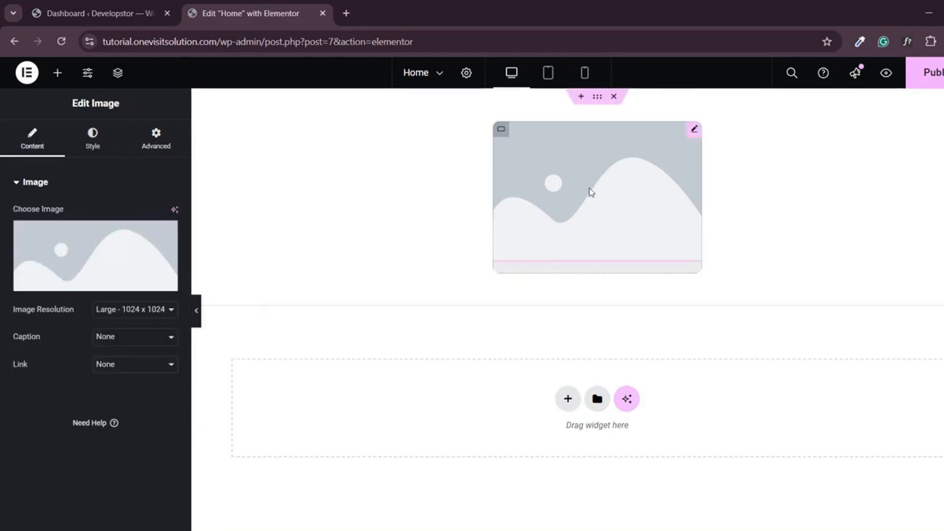
click(70, 259)
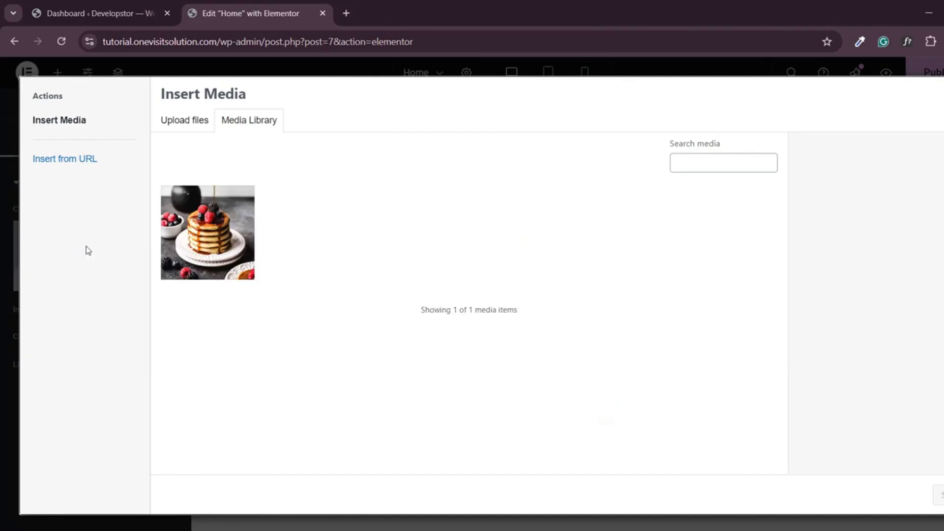
click(204, 243)
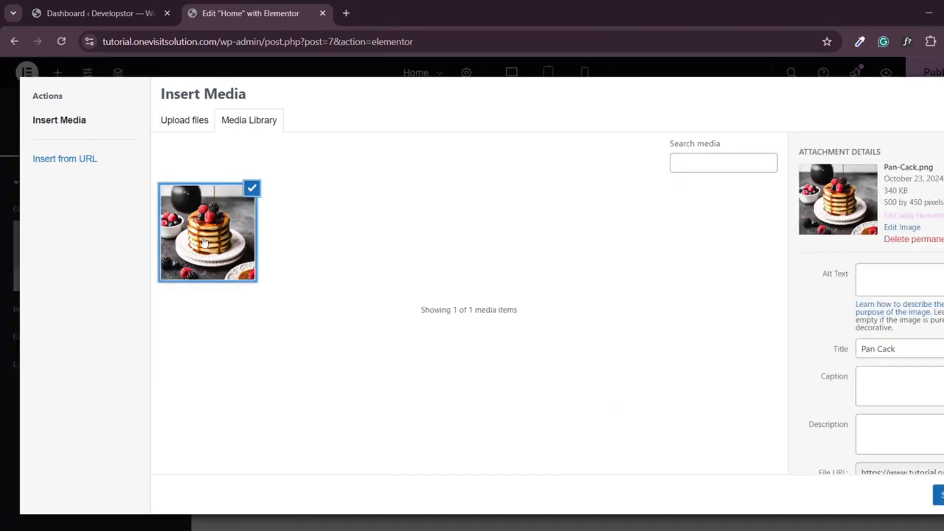
click(940, 499)
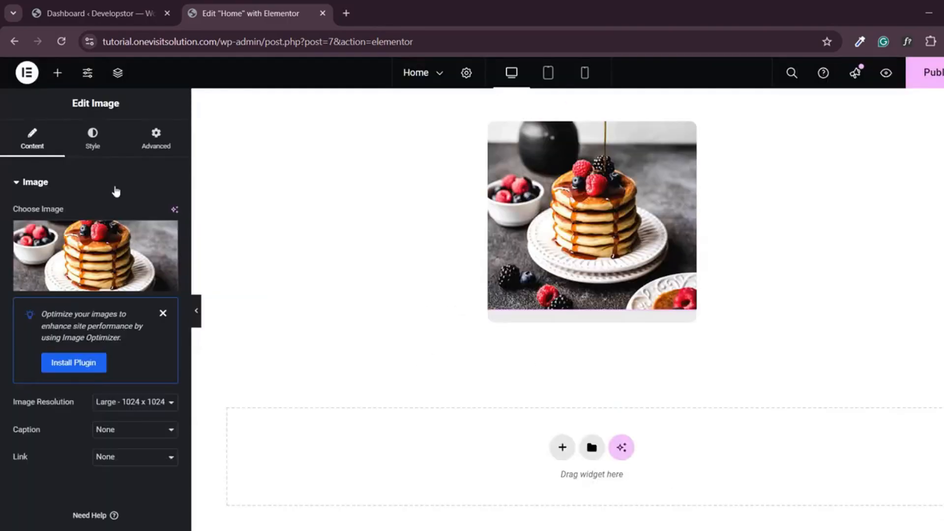
Set the pancake image's height to 250 px and its object fit to Cover.
click(93, 137)
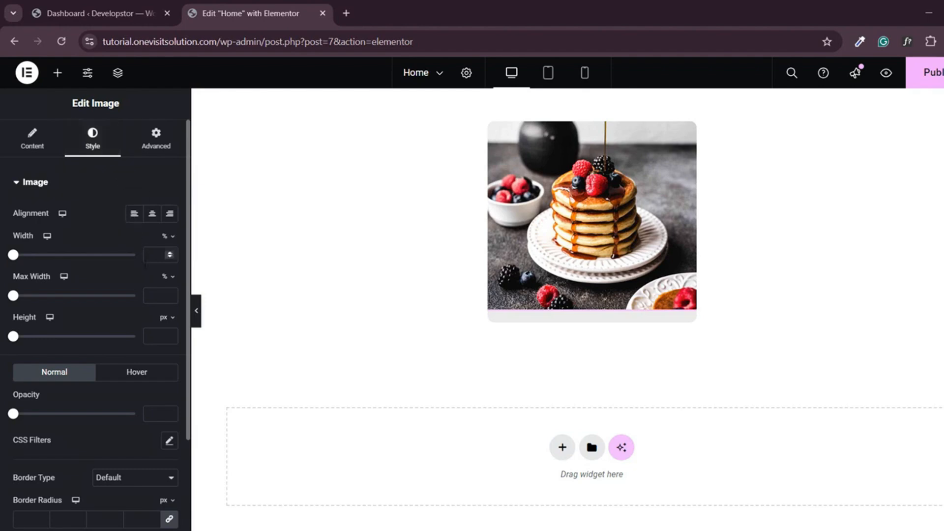
text(250)
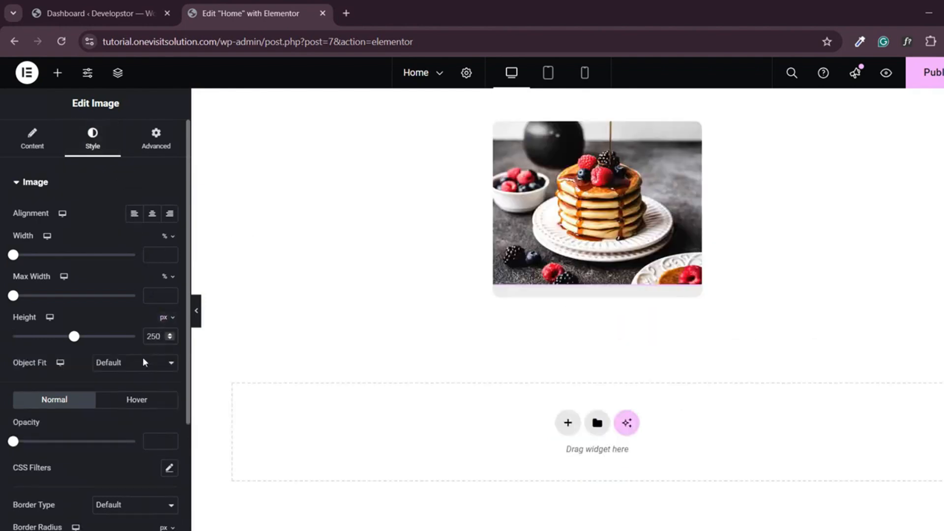
click(118, 364)
click(113, 412)
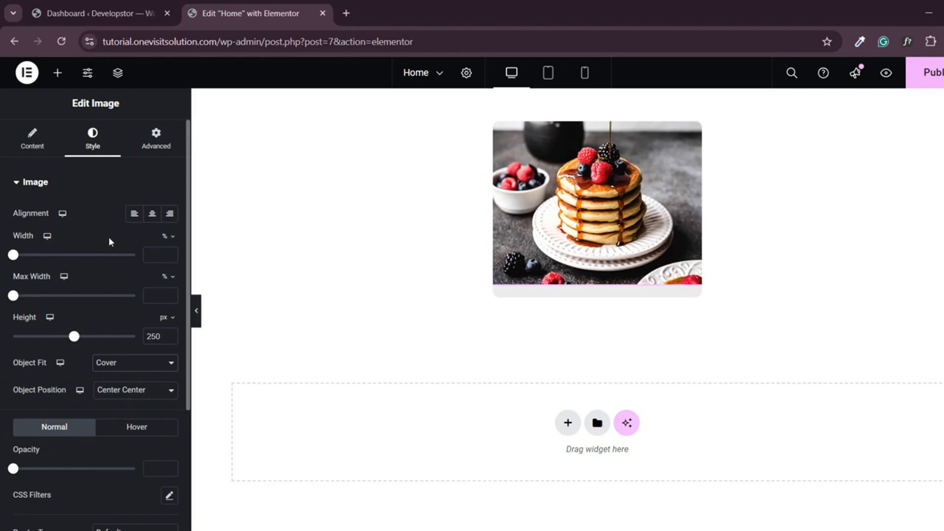
Add another container below the pancake image inside the card and set its gaps to 10 px.
click(58, 73)
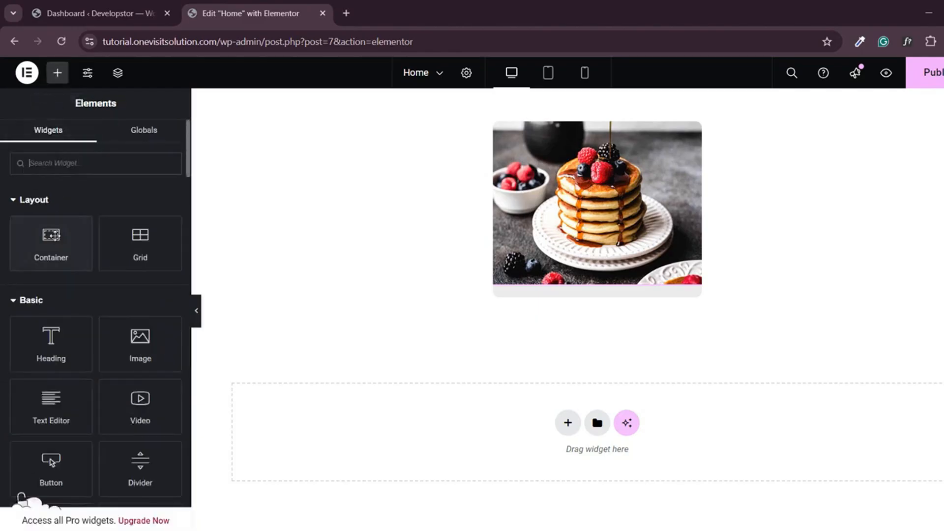
drag(51, 236, 600, 267)
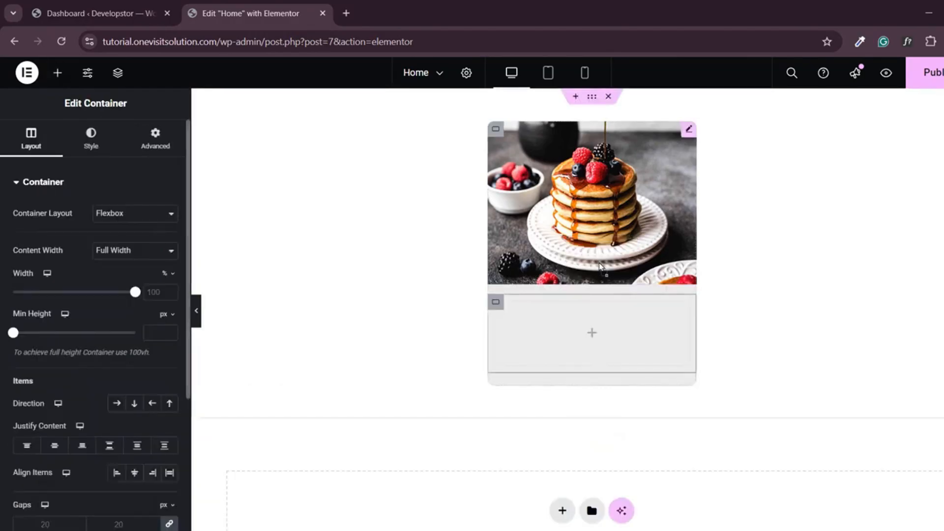
scroll(94, 489, down, 1)
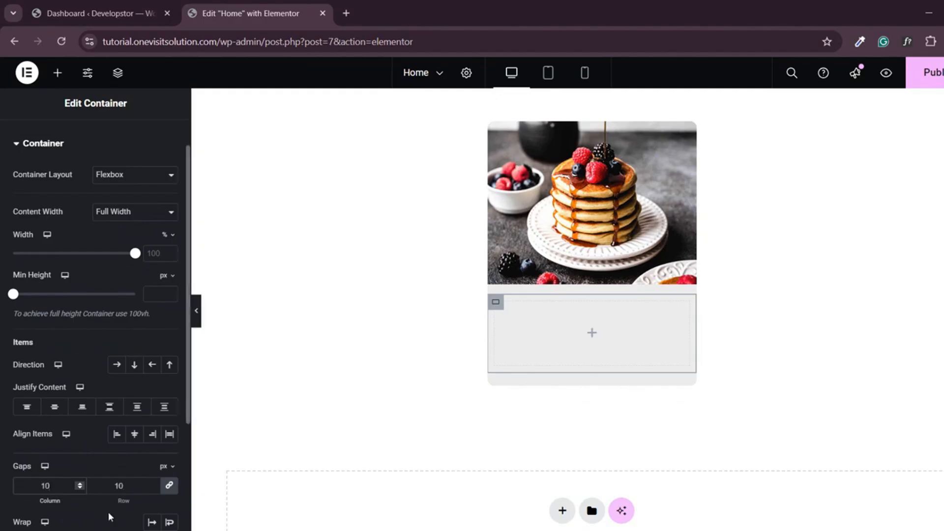
scroll(87, 349, up, 1)
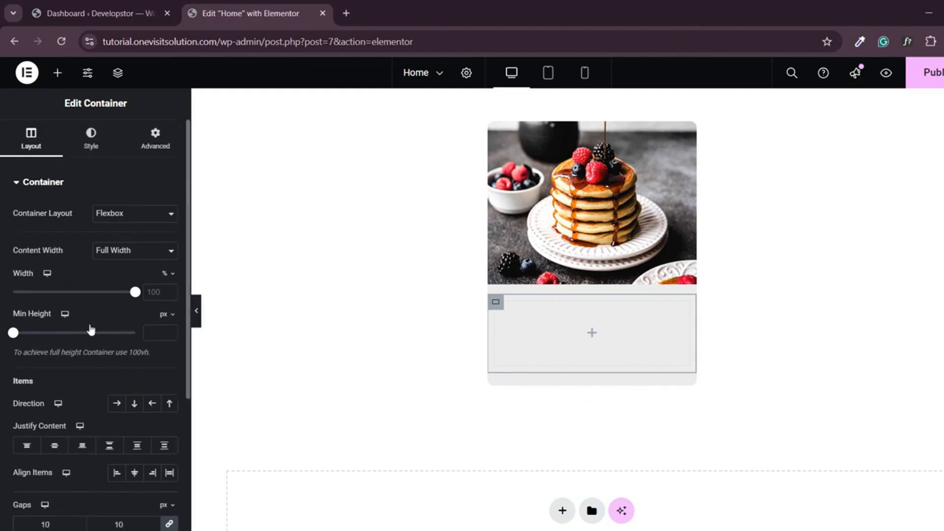
Unlink the content container's padding, setting 15 px on the right and left and 0 at the top and bottom.
click(159, 138)
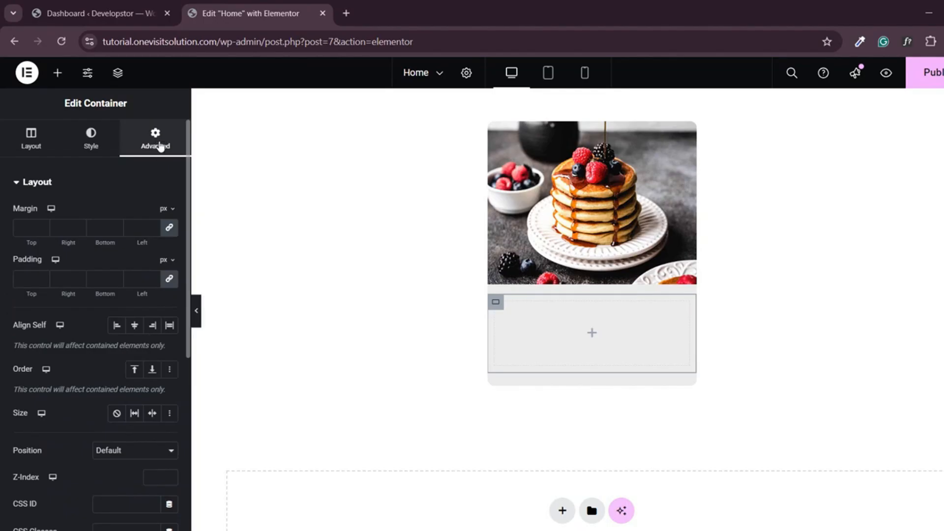
click(169, 279)
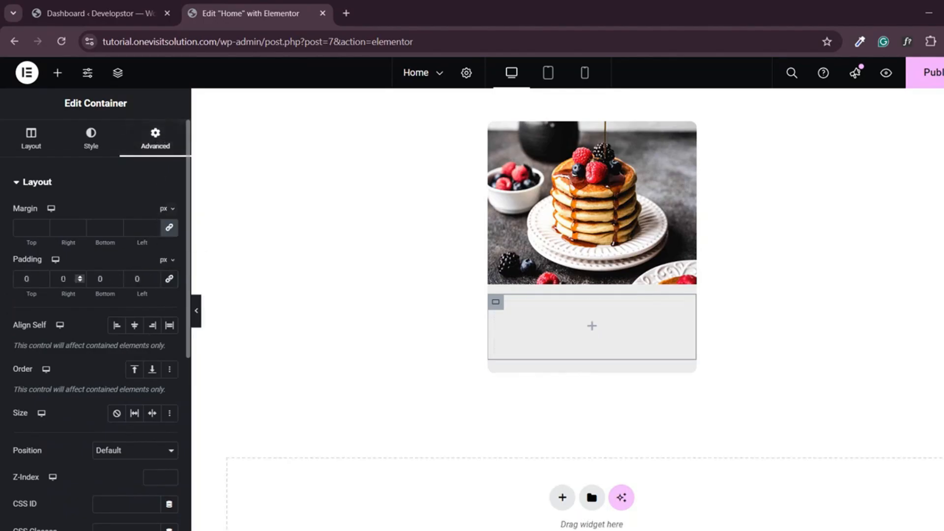
text(15)
double_click(128, 279)
Add a Heading widget to the content container below the image and set its title to "Pancake".
click(58, 73)
text(hea)
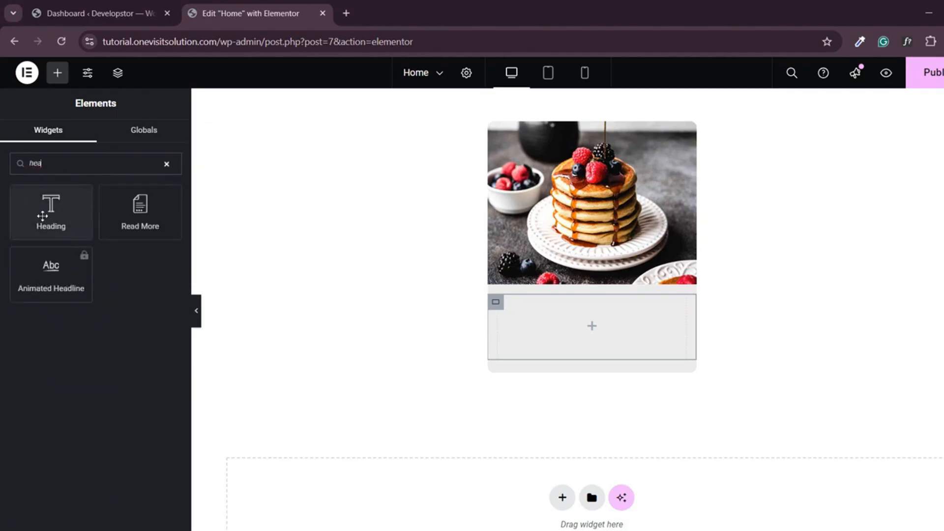
drag(44, 212, 579, 325)
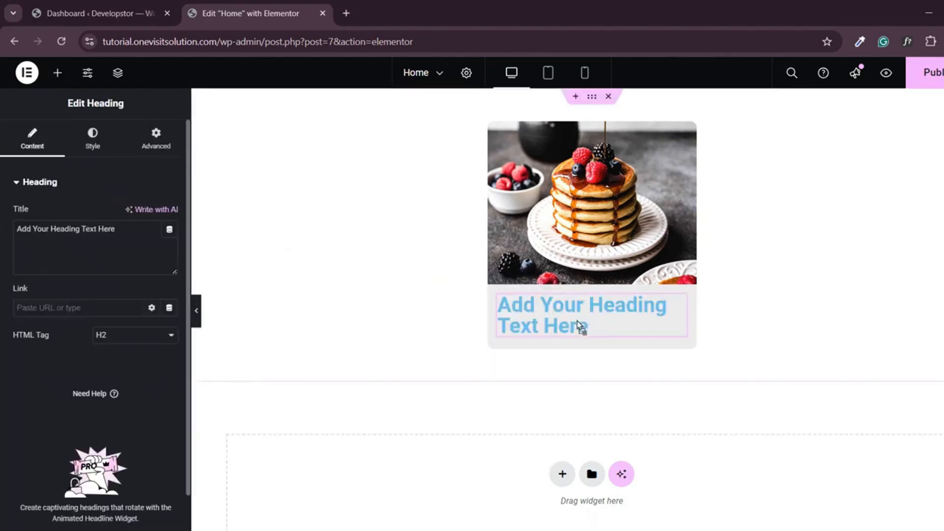
drag(115, 230, 2, 232)
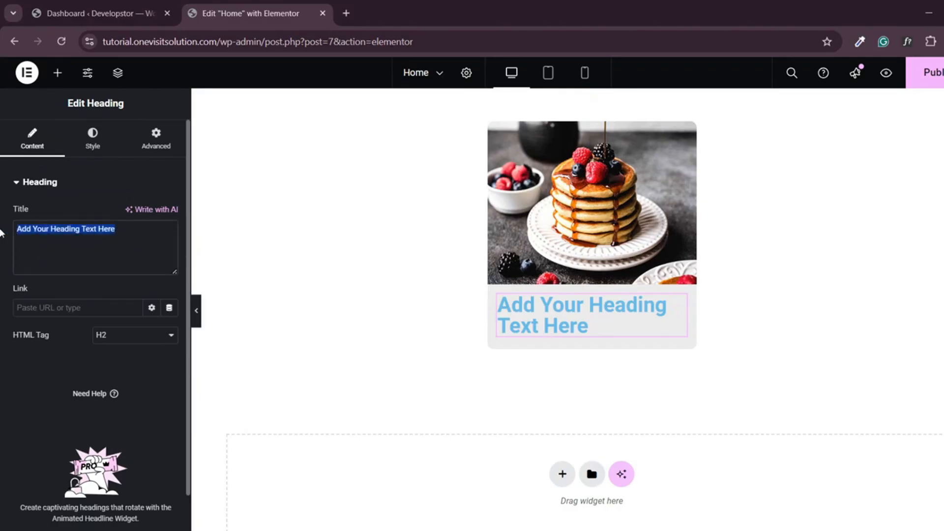
text(Pancake)
drag(79, 226, 8, 238)
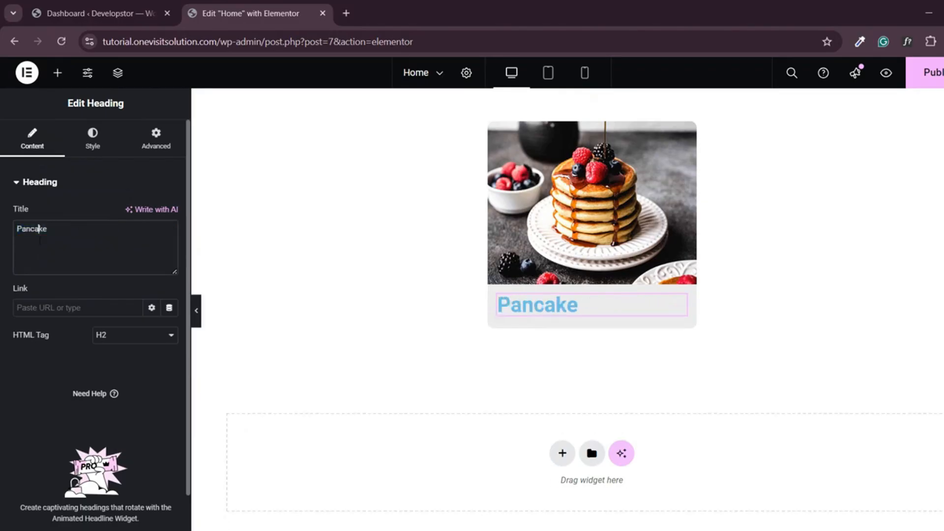
Set the Pancake heading's text color to black (#000000).
click(93, 140)
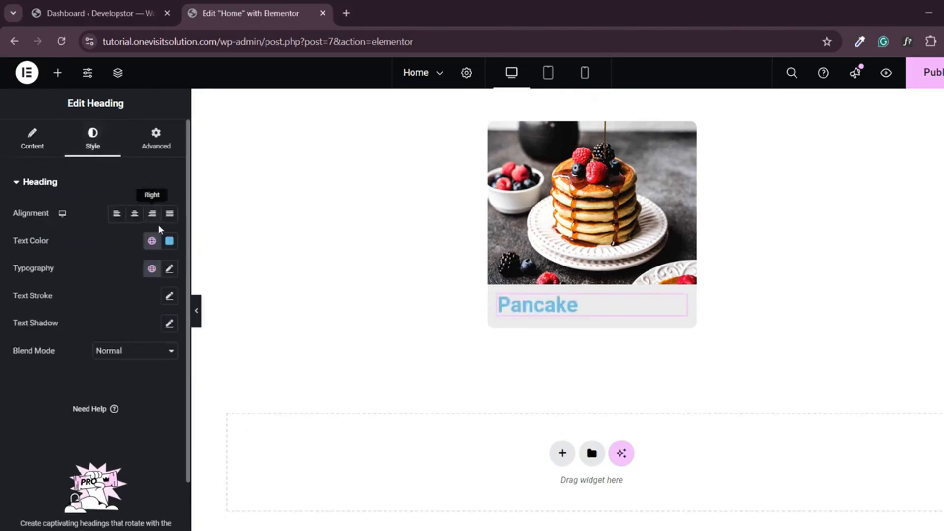
click(169, 241)
drag(148, 353, 94, 393)
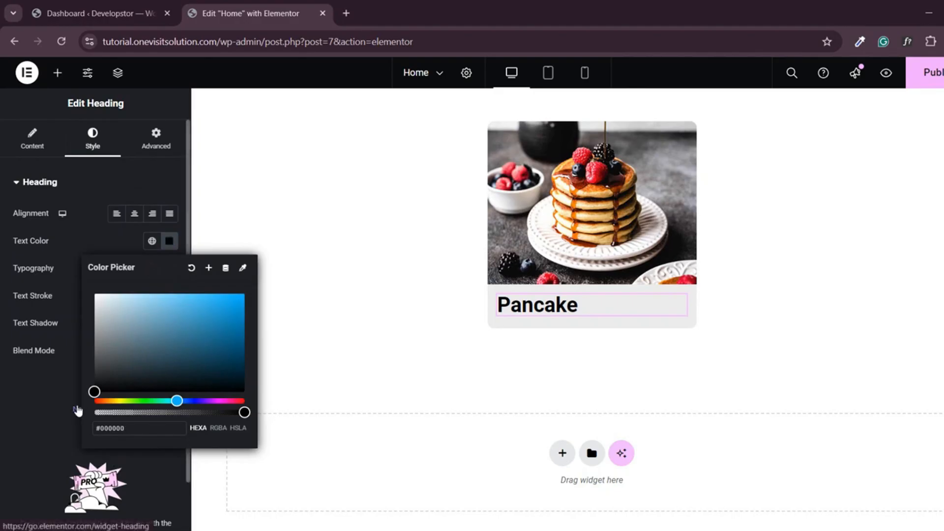
click(170, 240)
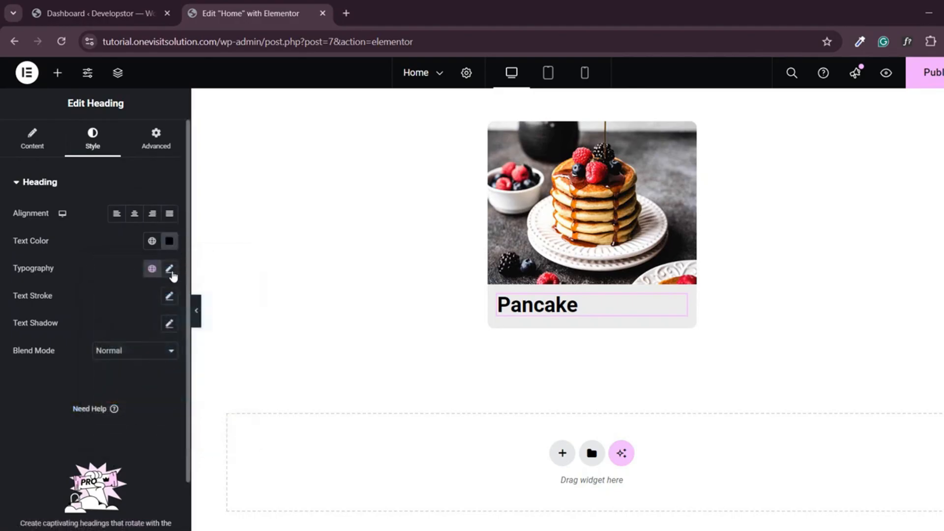
Set the Pancake heading's typography to Playfair, 25 px, with weight 900 (Black).
click(169, 268)
click(138, 331)
text(p)
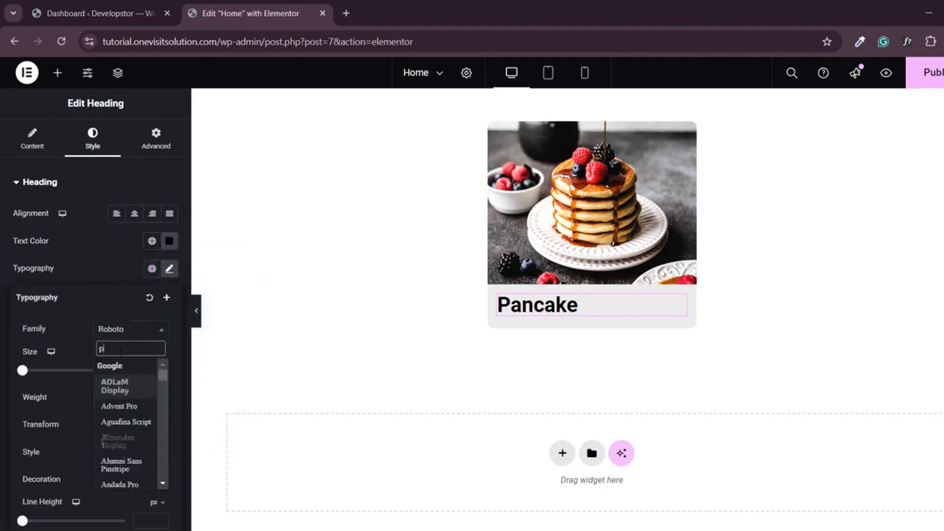
text(layf)
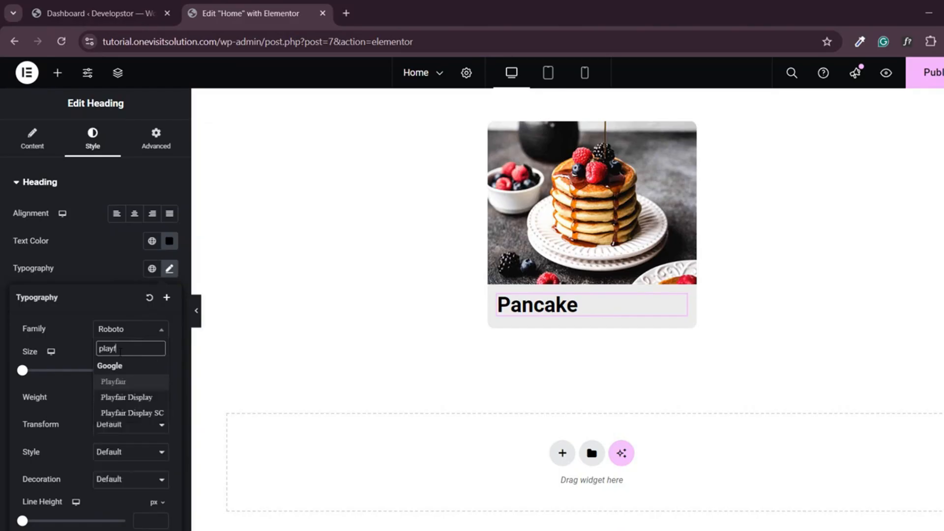
click(114, 382)
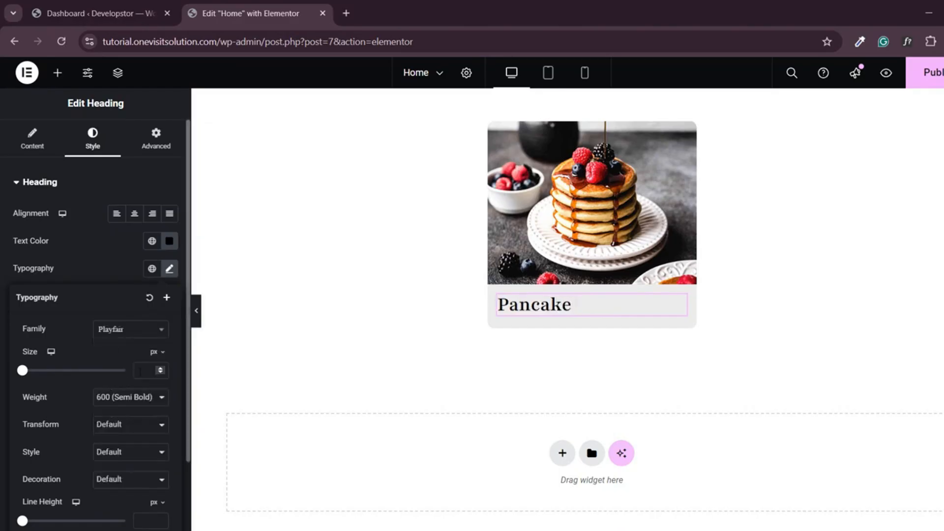
text(25)
click(130, 396)
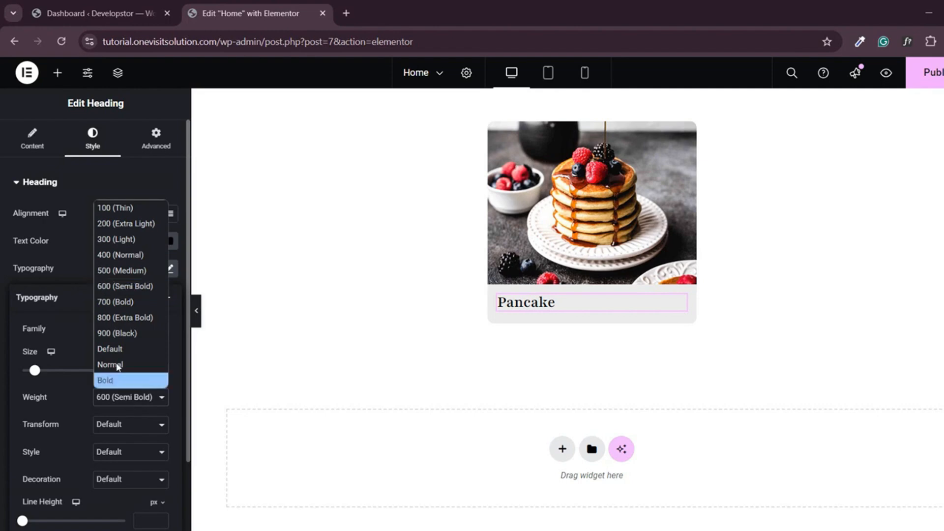
click(116, 333)
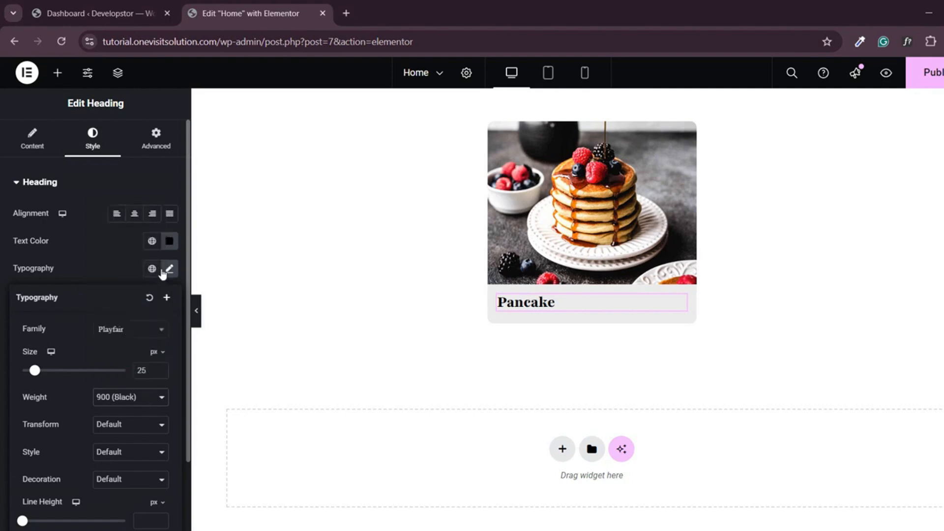
click(170, 269)
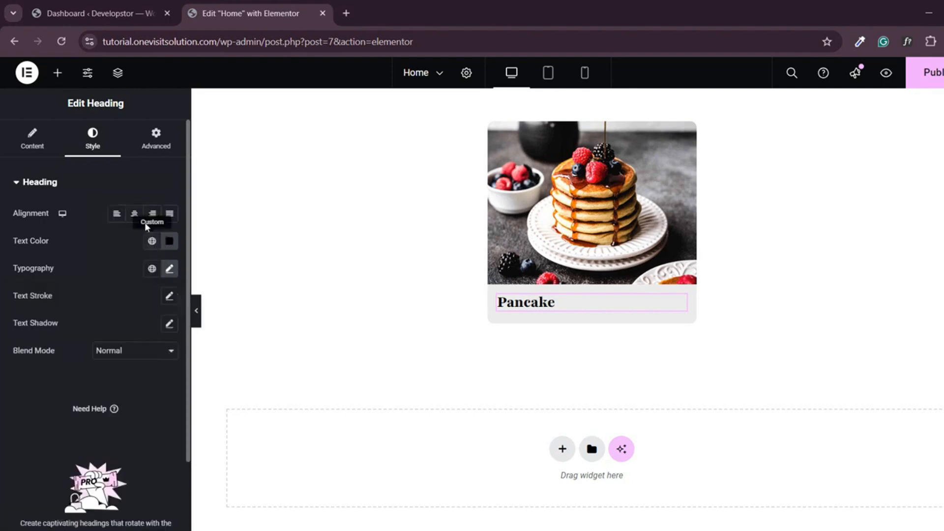
Add a Text Editor widget below the Pancake heading and delete everything after "Lorem ipsum dolor sit amet, consectetur adipiscing elit.".
click(57, 74)
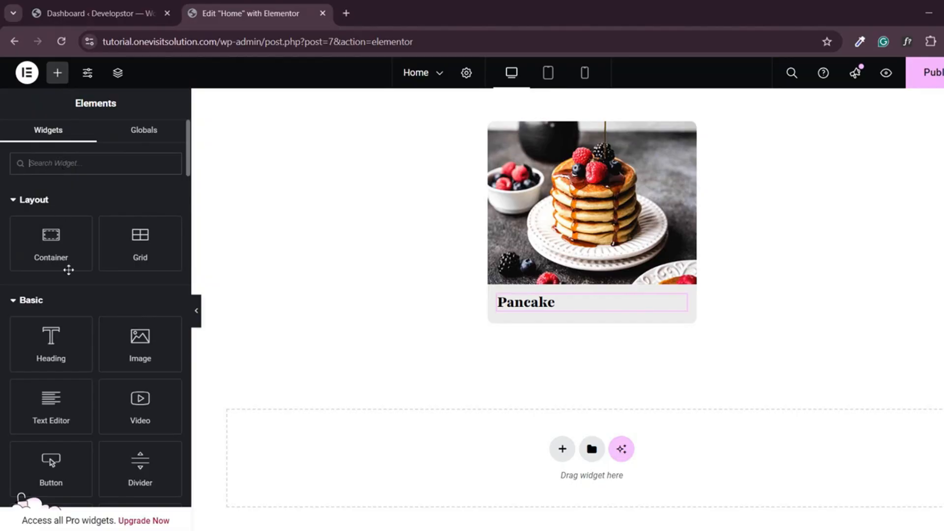
drag(57, 418, 551, 315)
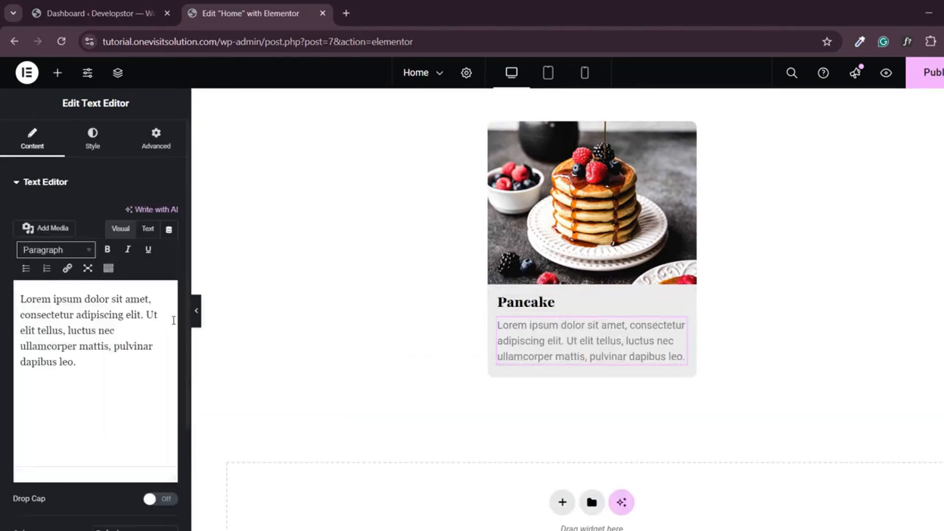
drag(146, 315, 127, 373)
key(BackSpace)
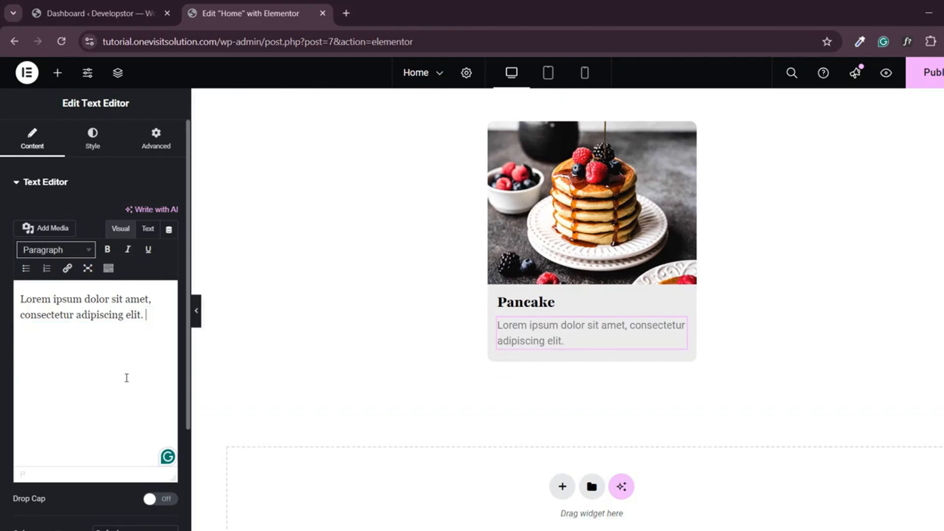
Set the description paragraph's text color to black.
click(89, 144)
click(170, 240)
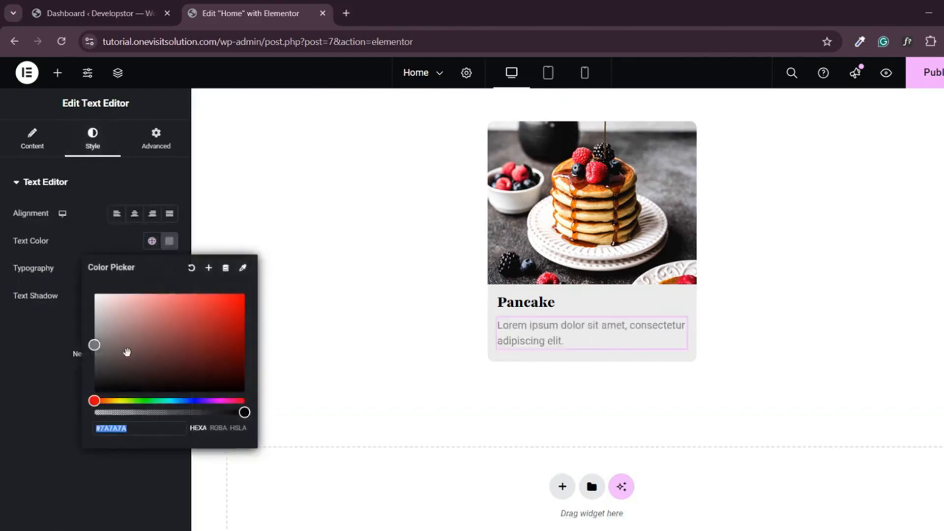
click(168, 246)
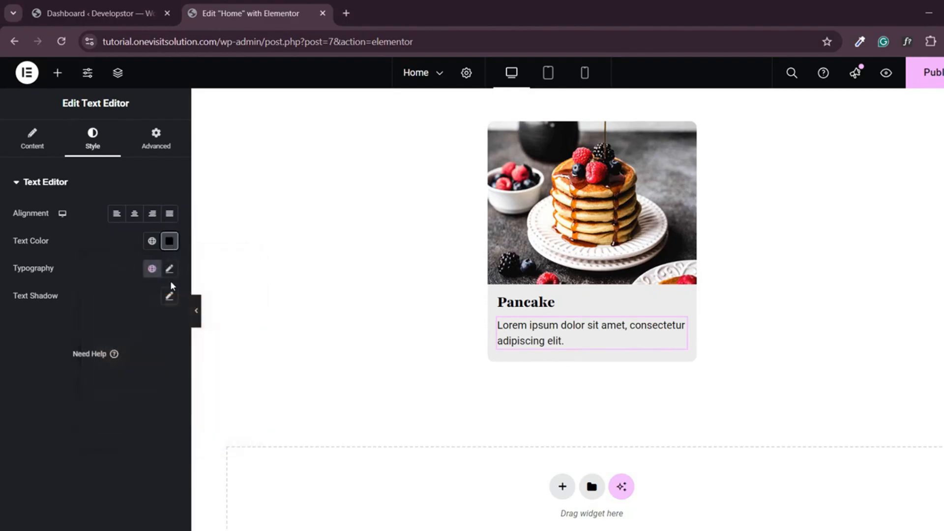
Set the description paragraph's typography to Poppins at 14 px.
click(169, 268)
click(133, 335)
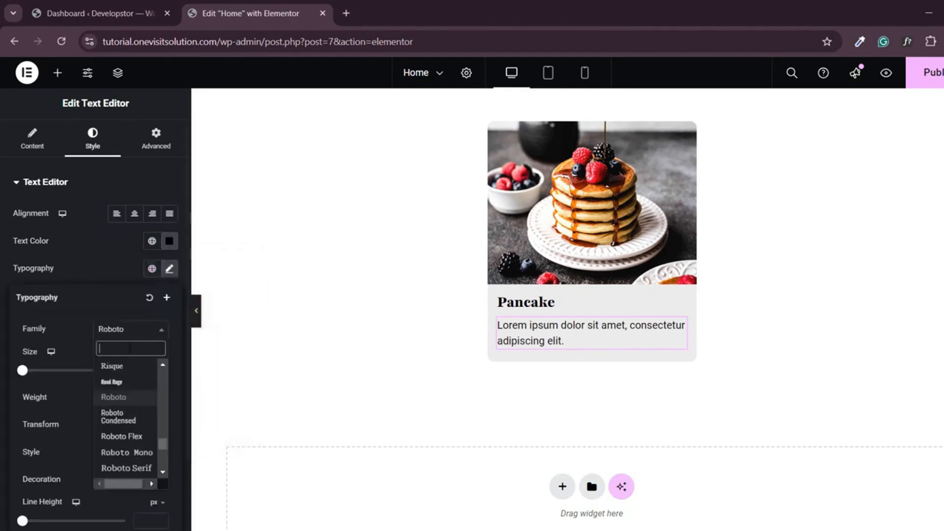
text(popp)
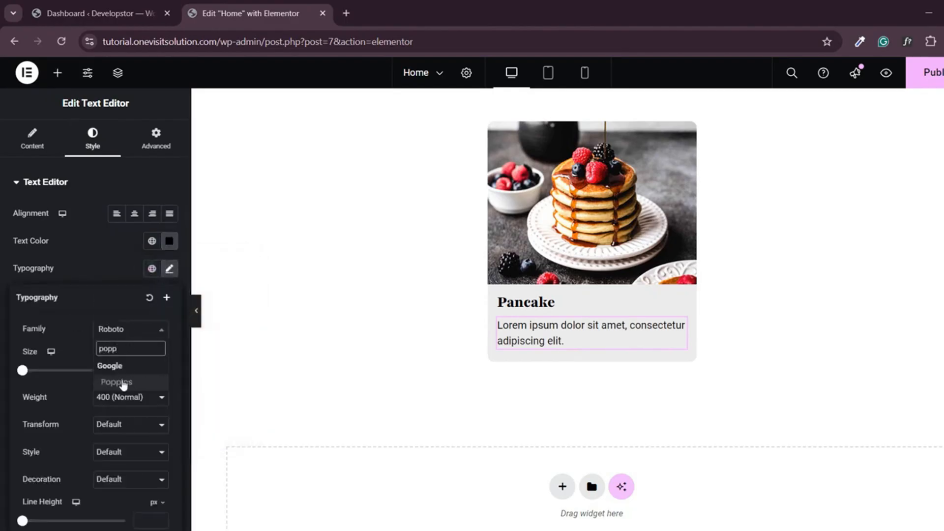
click(123, 383)
text(14)
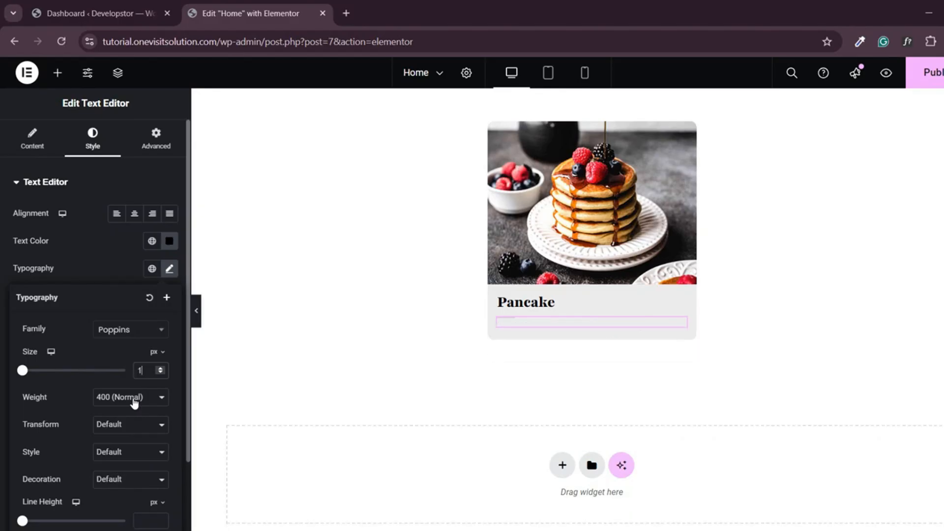
click(170, 272)
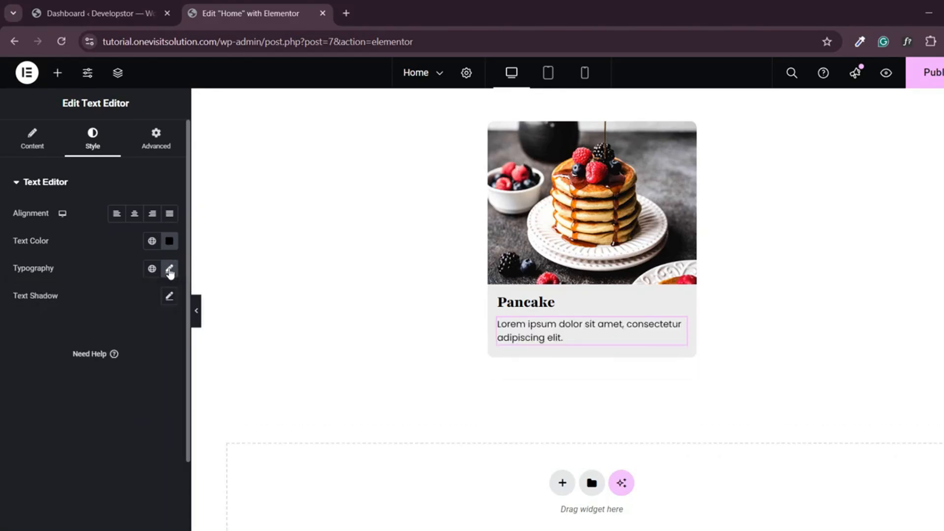
Add a Button widget below the description paragraph and set its text to "Explore More".
click(57, 79)
text(b)
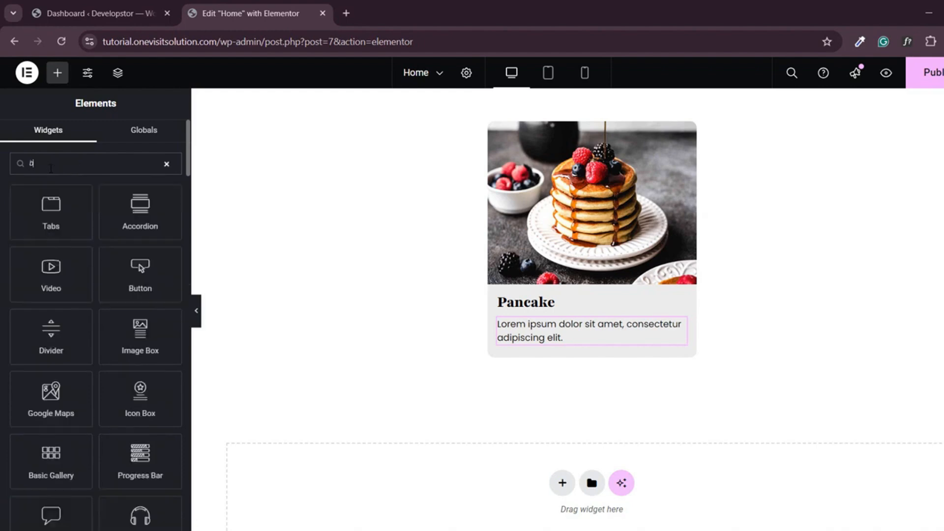
text(utt)
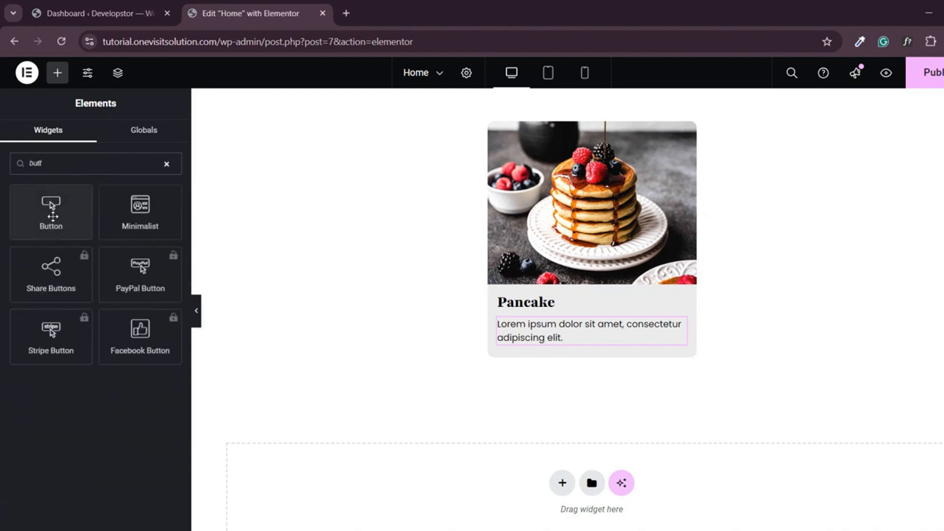
drag(52, 206, 549, 346)
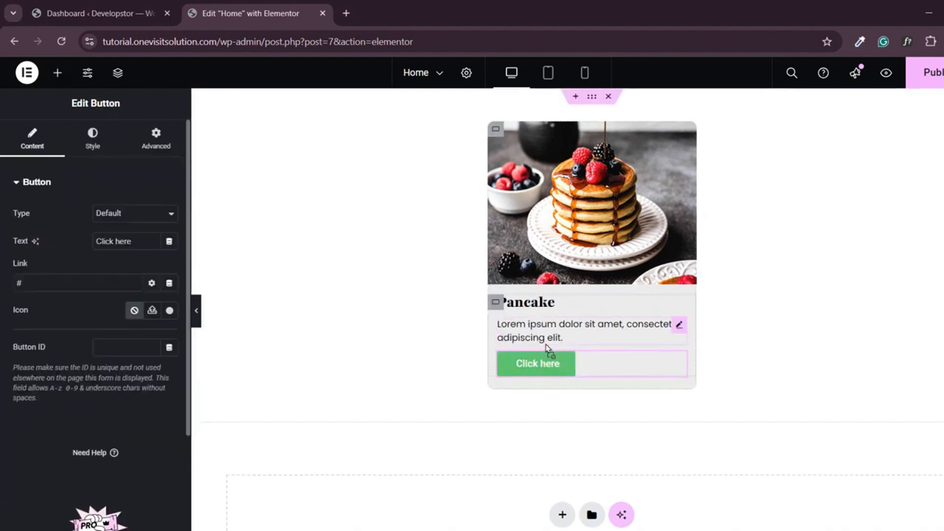
click(147, 242)
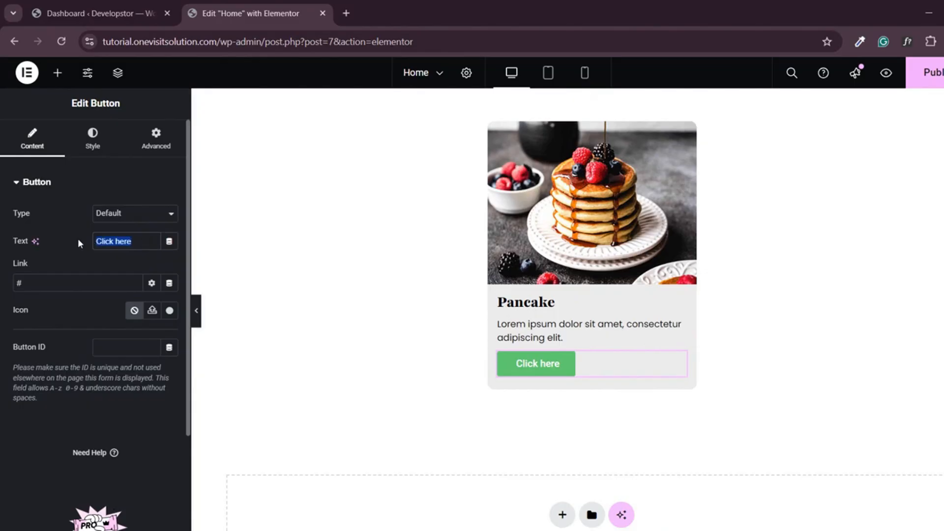
text(Explo)
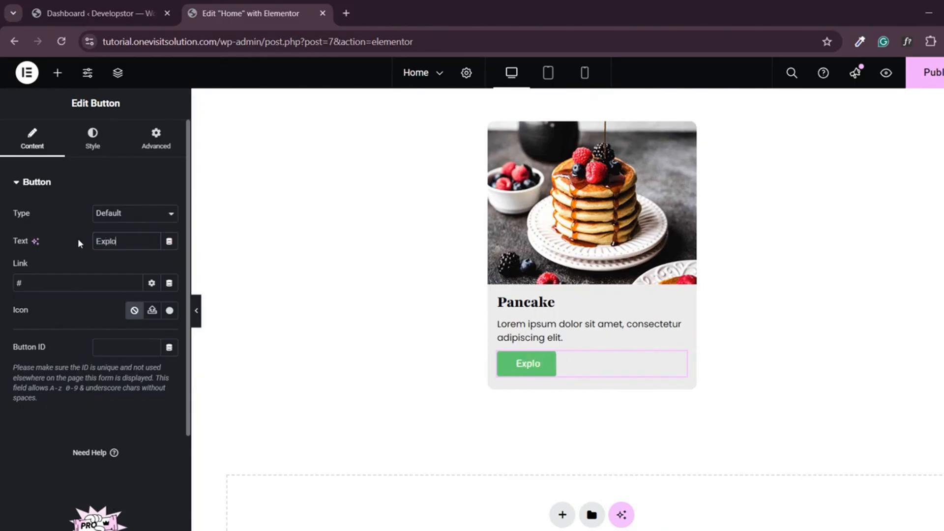
text(re More)
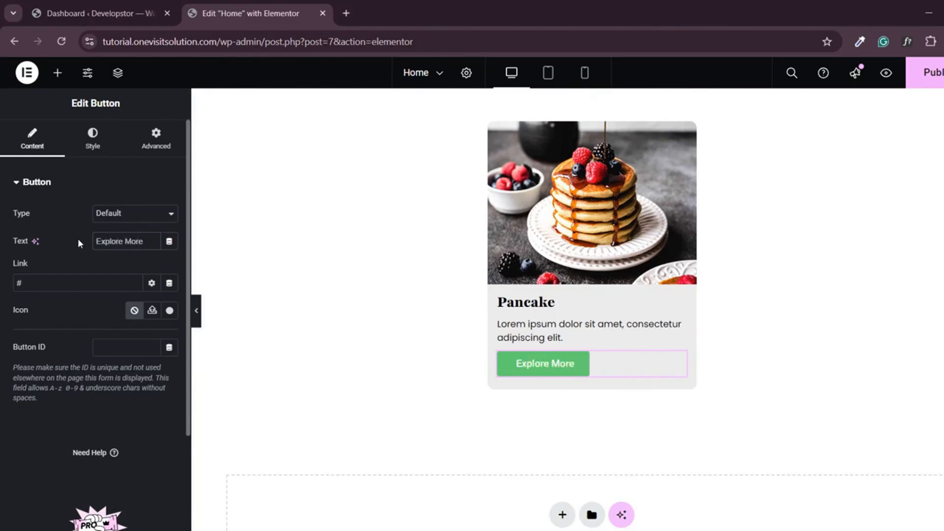
Give the Explore More button the long right arrow icon from the icon library and position it after the text.
click(170, 310)
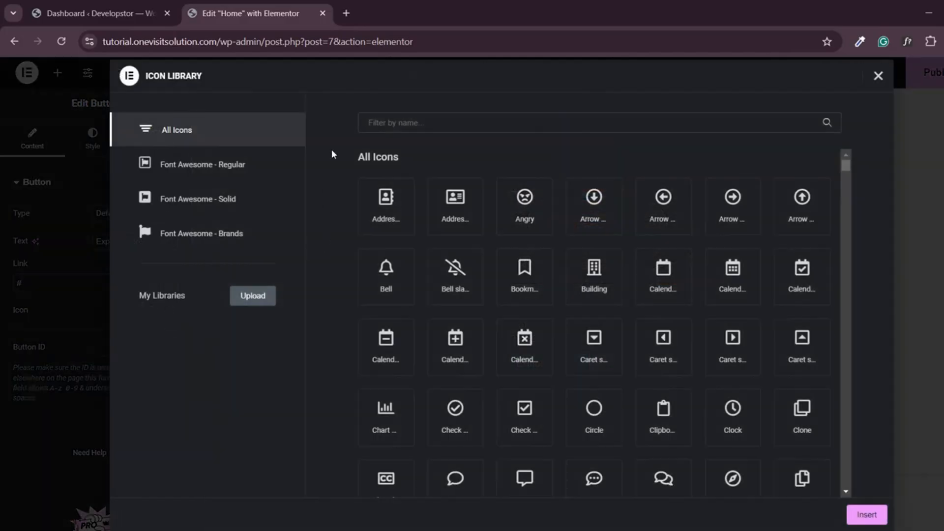
text(ar)
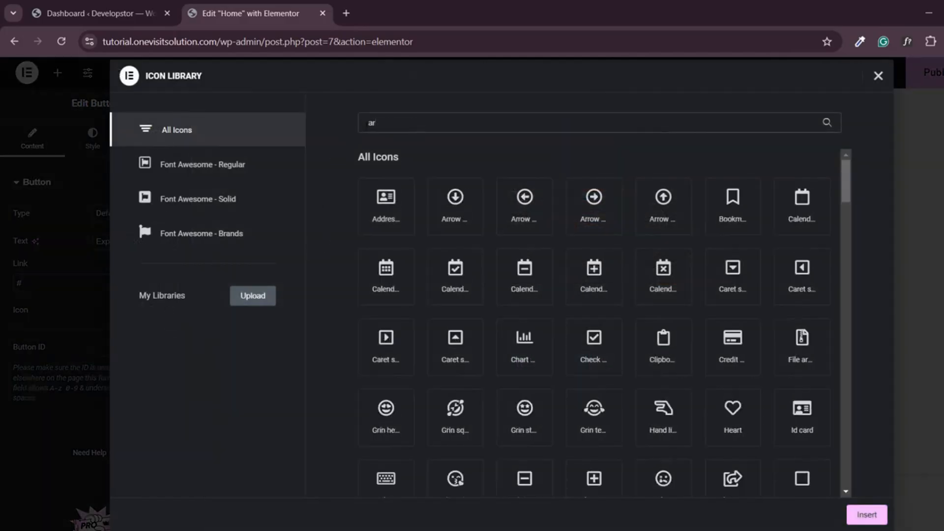
text(ro)
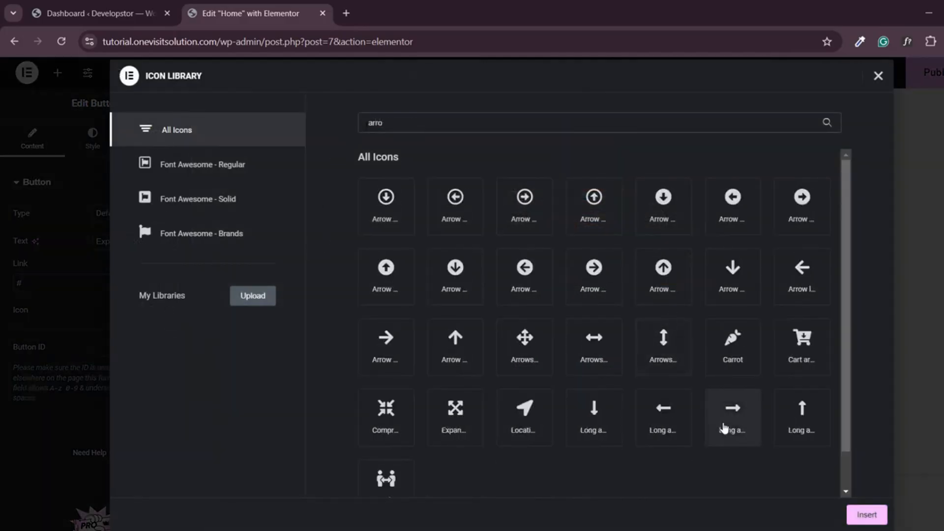
click(723, 427)
click(867, 515)
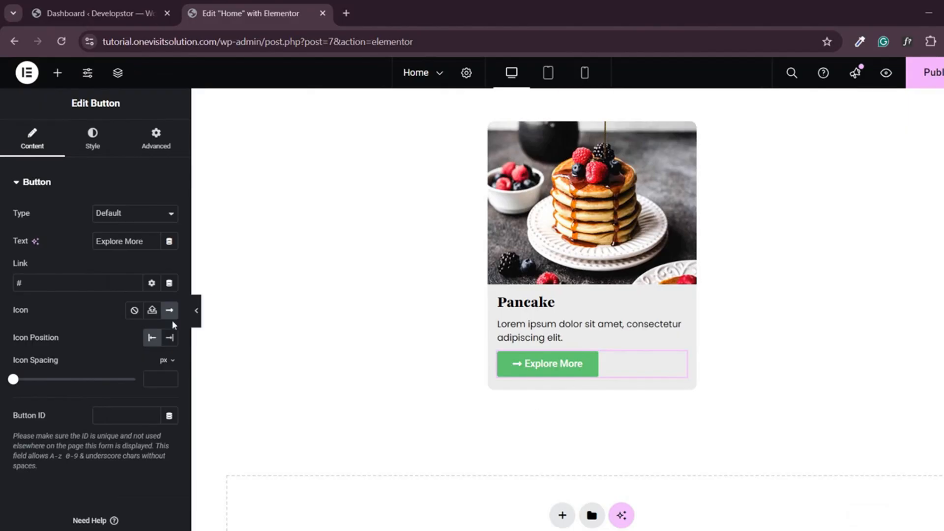
click(170, 337)
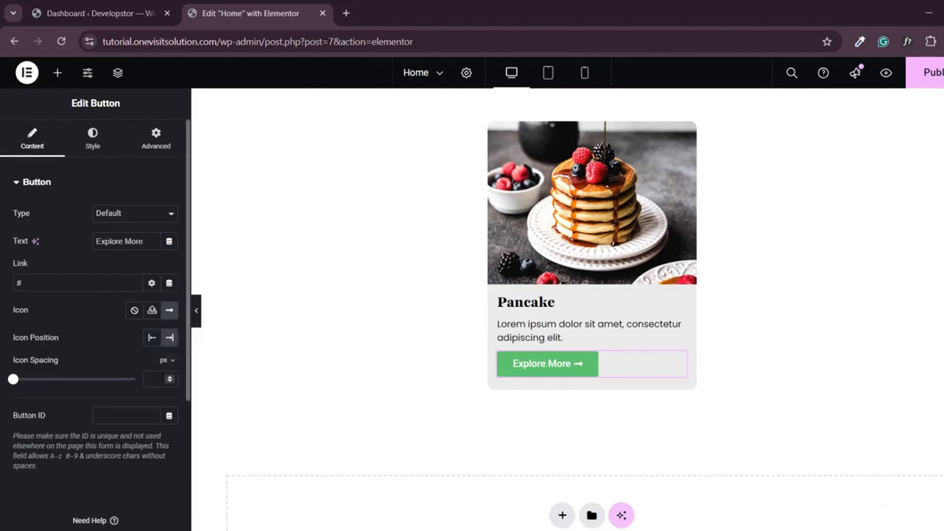
Set the Explore More button's icon spacing to 10 px and make its background color fully transparent.
text(10)
click(96, 150)
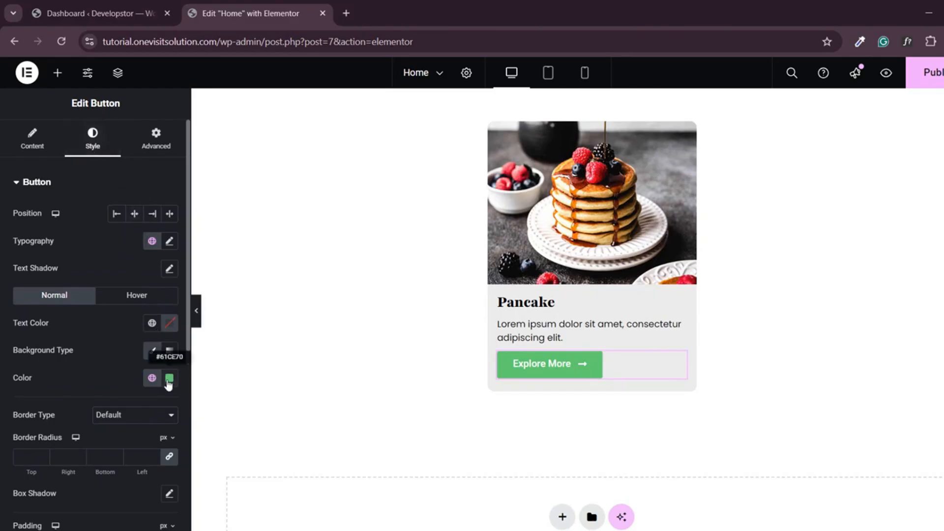
click(169, 377)
drag(240, 328, 95, 328)
click(169, 377)
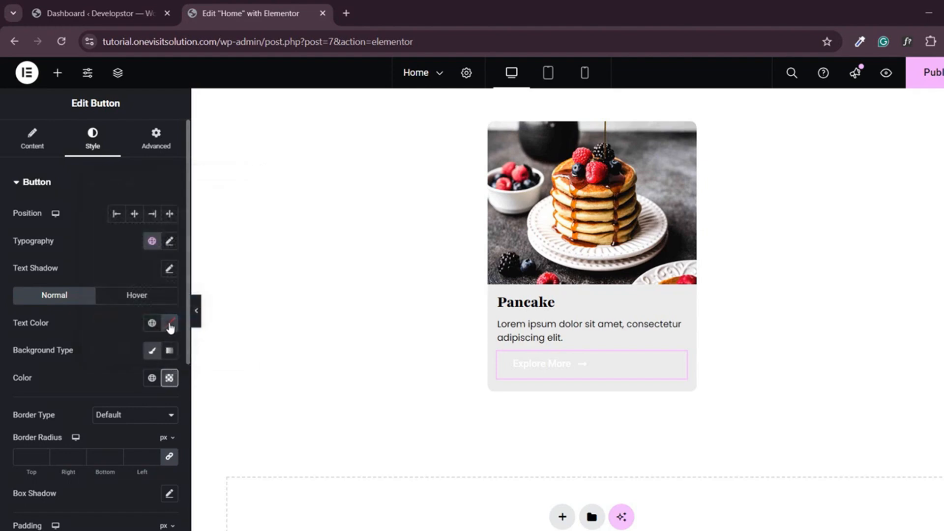
Set the Explore More button's text color to orange.
click(170, 324)
drag(97, 482, 101, 482)
drag(221, 394, 222, 376)
click(171, 325)
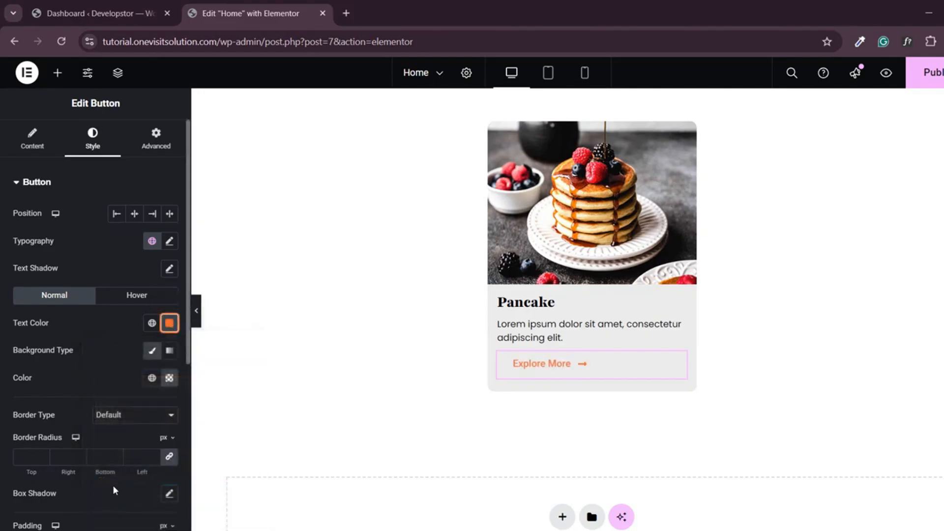
Set the button's padding to 0 px on all sides and briefly preview the card without the editing panel.
scroll(93, 499, down, 2)
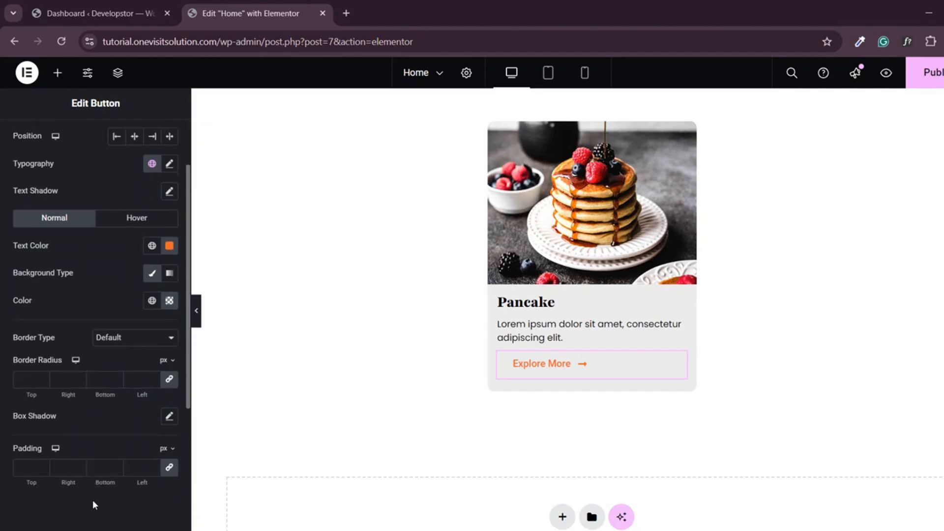
click(169, 467)
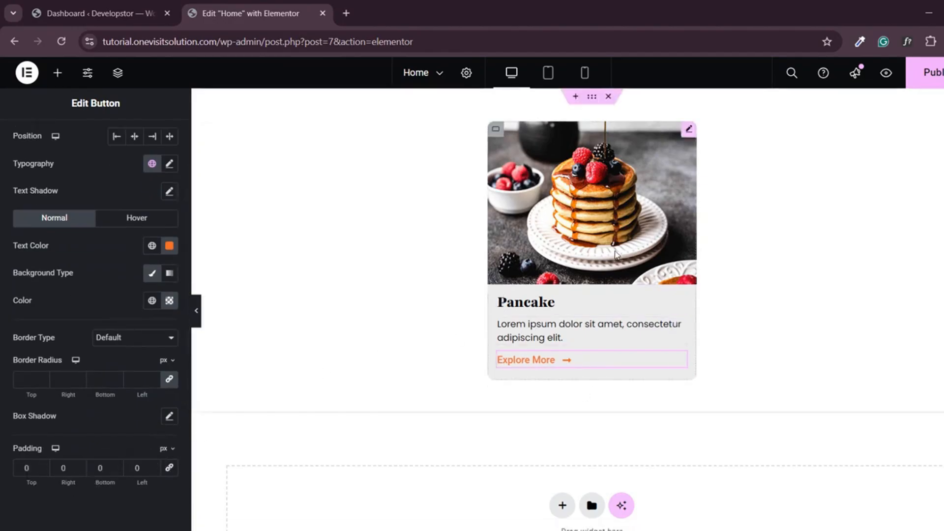
click(196, 310)
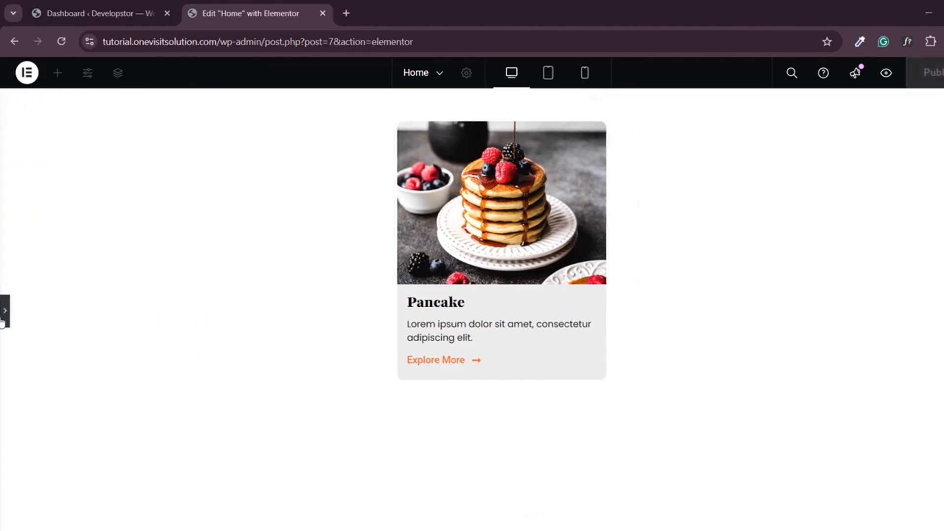
click(4, 315)
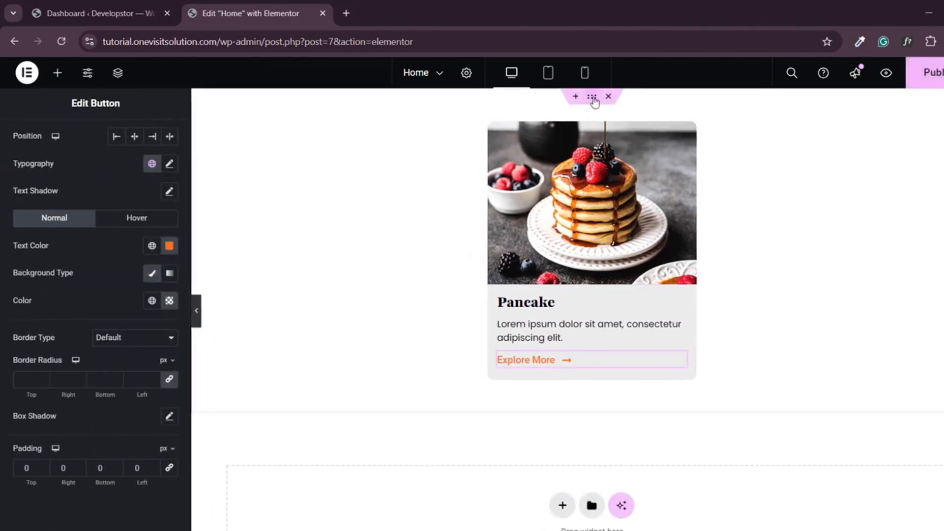
Set the outer container's top and bottom padding to 0 px.
click(593, 98)
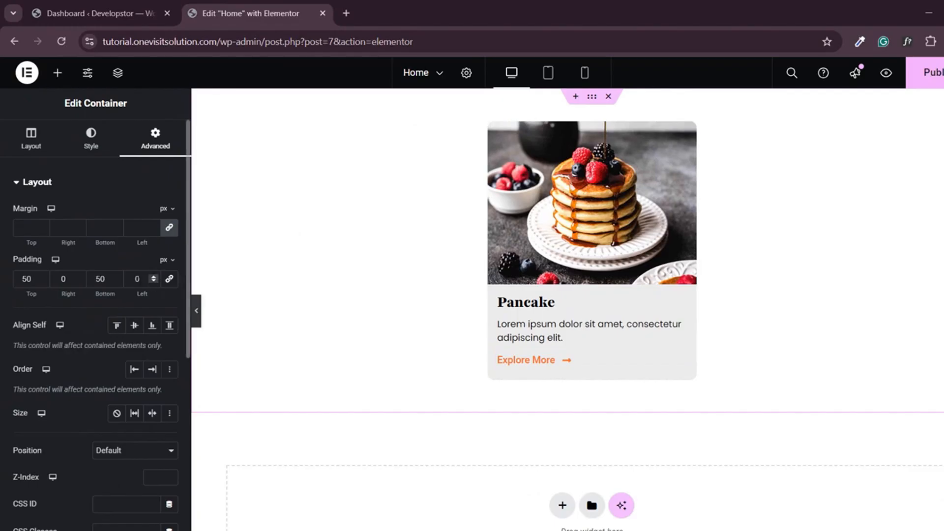
click(103, 279)
text(0)
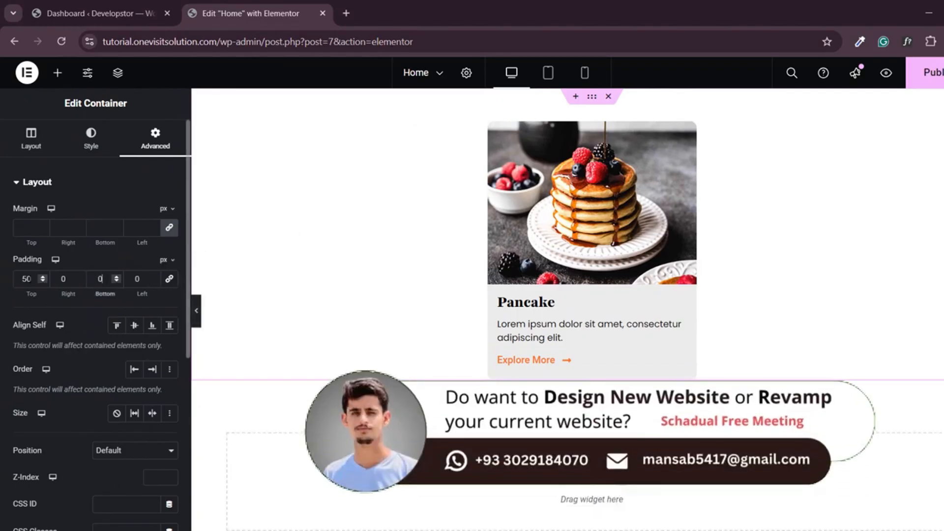
double_click(27, 279)
text(0)
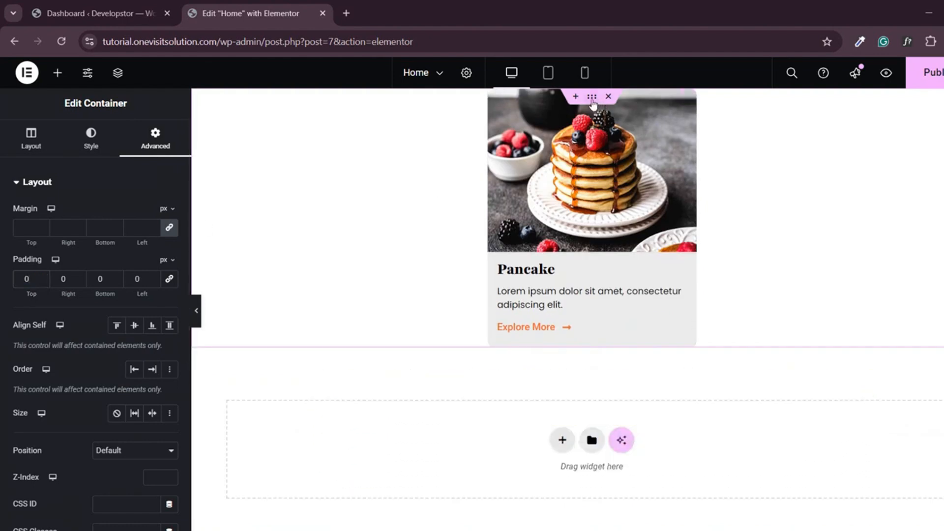
Save the outer container of the pancake card as a template named "Slide 01" and close the library.
right_click(593, 101)
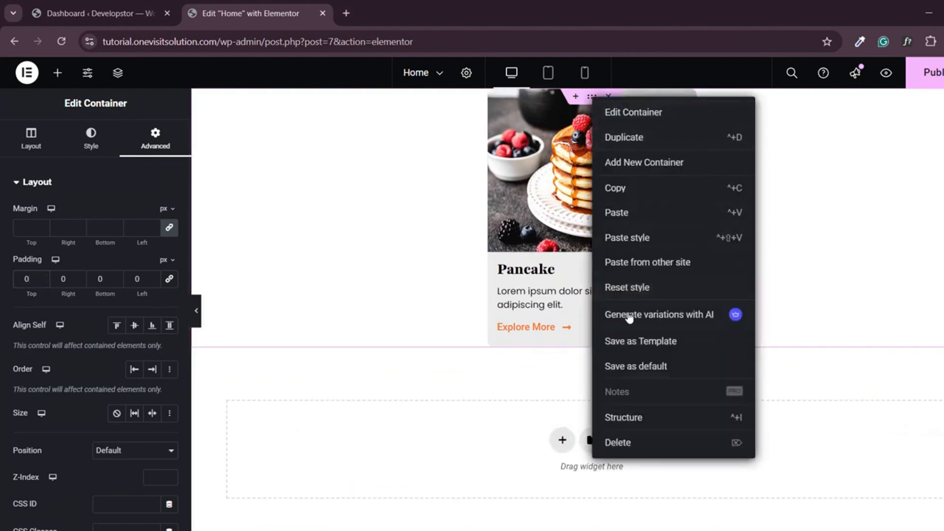
click(640, 341)
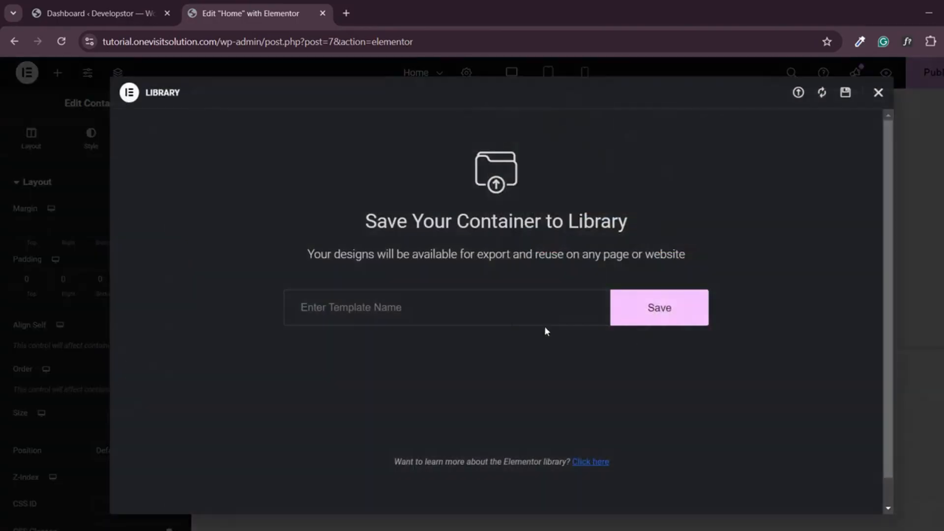
click(424, 315)
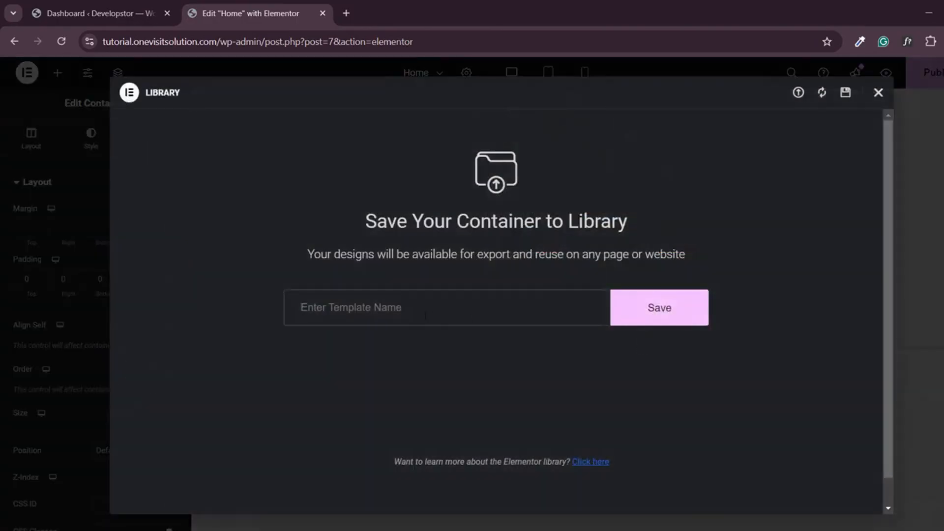
text(Slide 01)
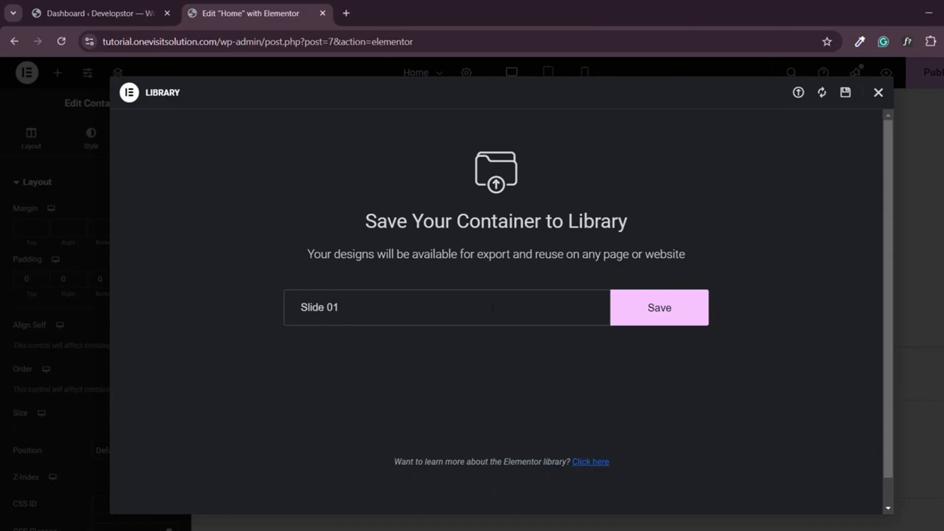
click(636, 320)
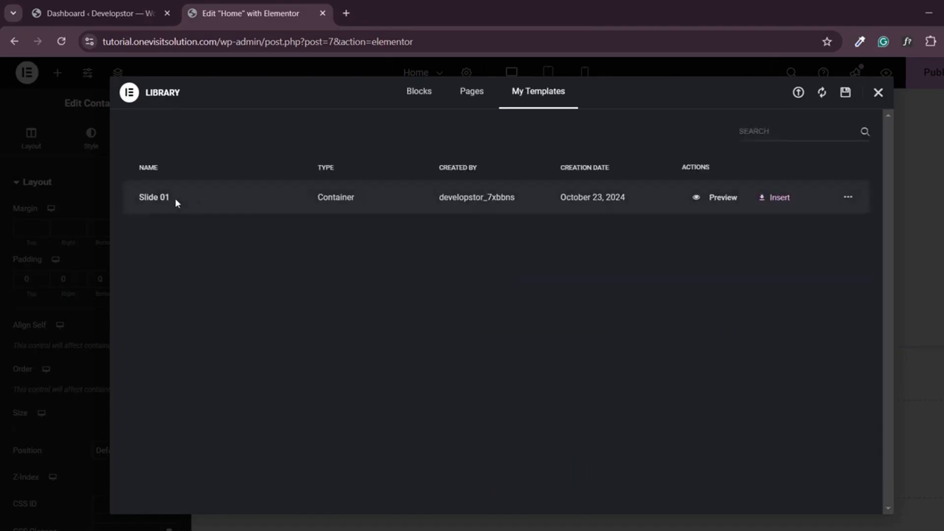
click(878, 93)
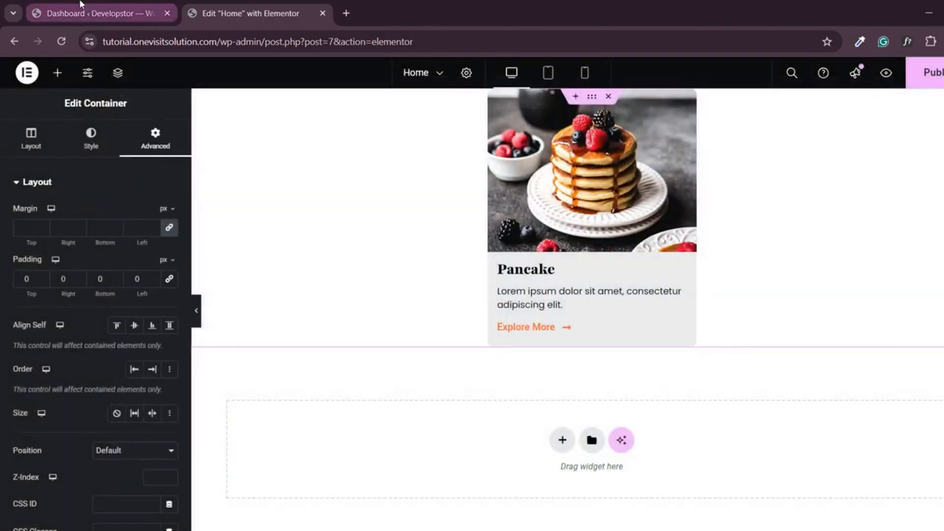
Check the Slide 01 entry among the saved templates in the WordPress dashboard, then return to the Home page editor.
click(78, 10)
mouse_move(32, 343)
mouse_move(44, 292)
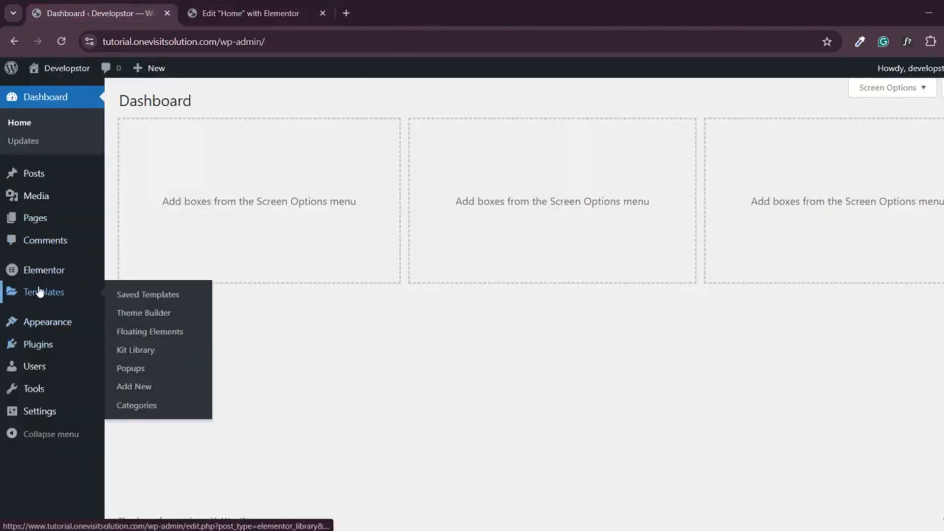
click(144, 295)
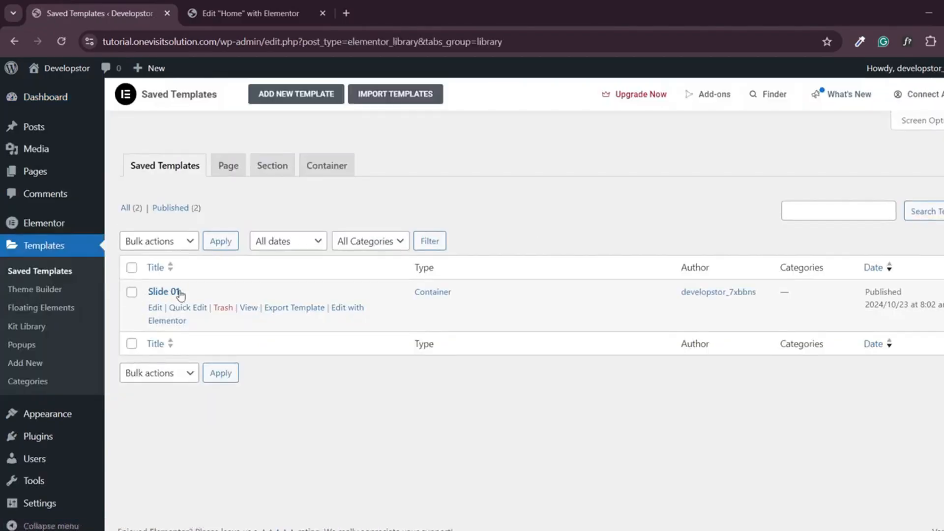
click(253, 6)
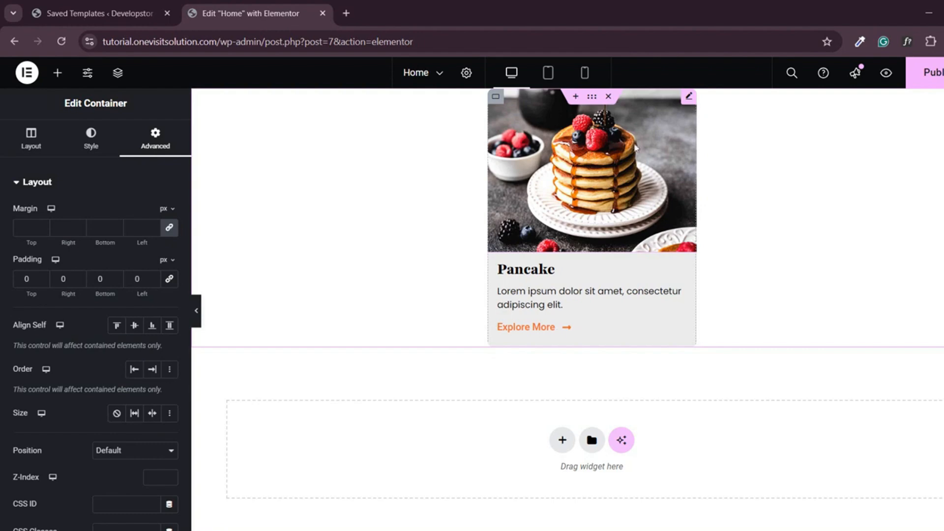
Replace the card's pancake image with ice-creem.png from the media library and reapply the 250 px image height.
click(657, 123)
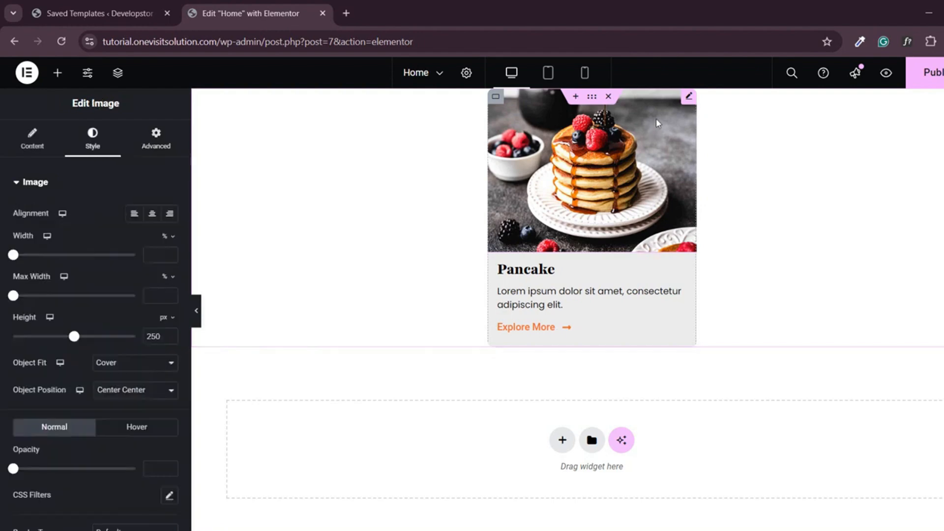
click(32, 140)
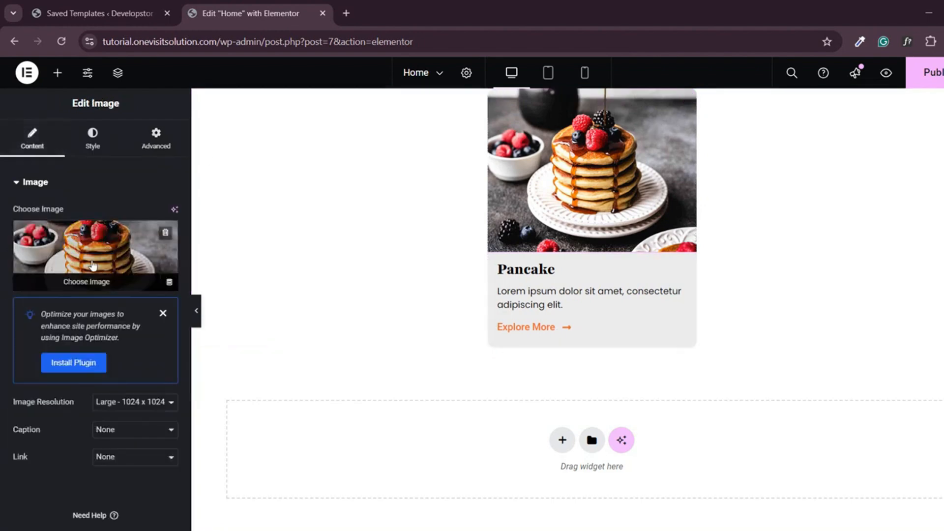
click(105, 242)
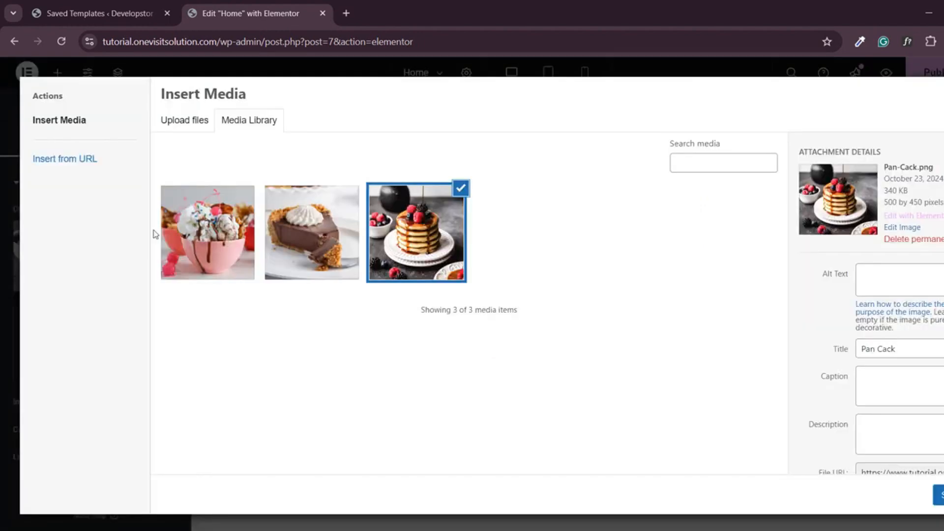
click(212, 245)
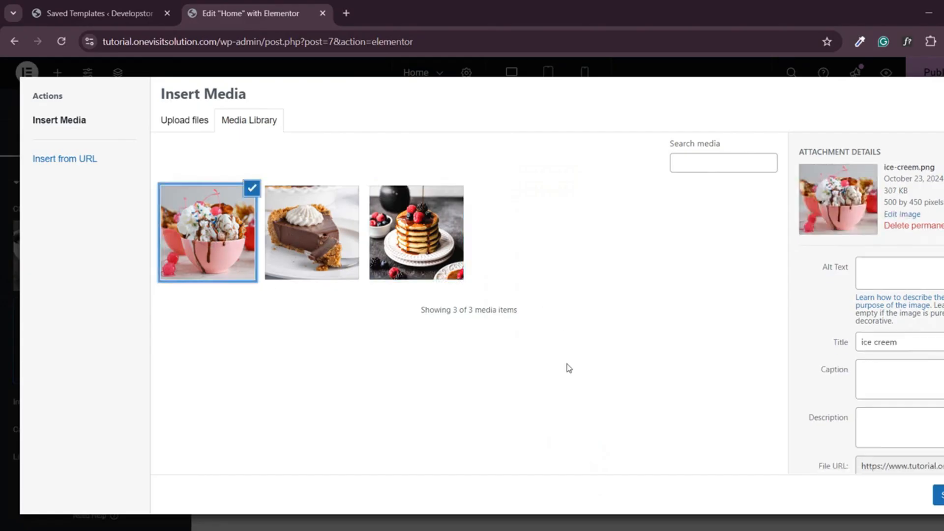
click(938, 495)
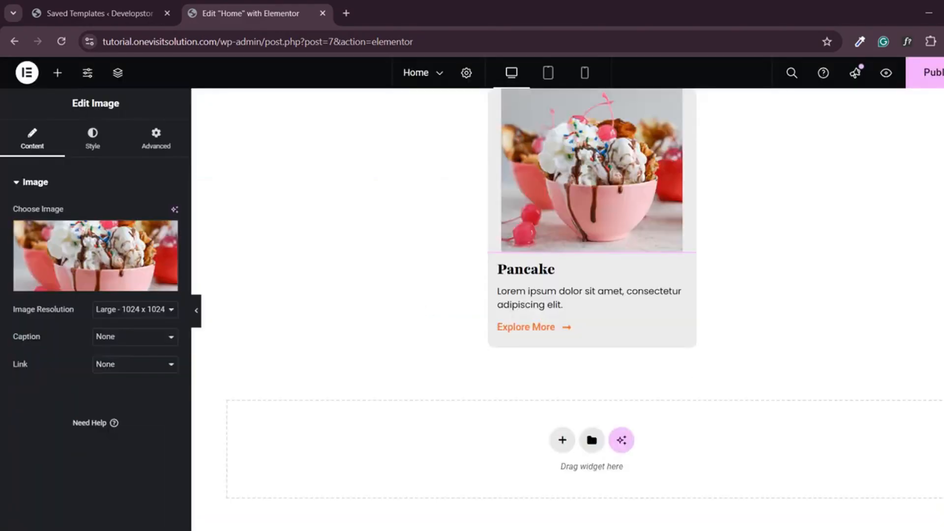
click(96, 144)
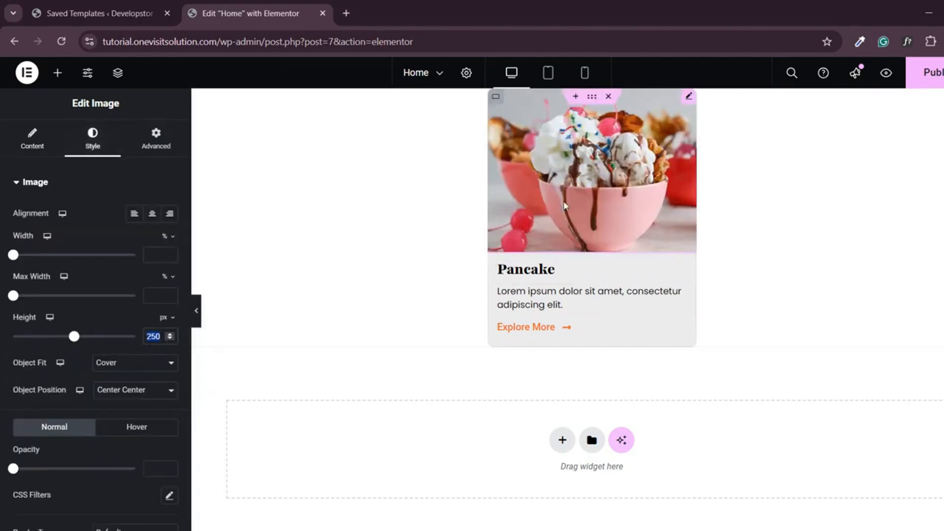
Change the card's heading text to "Ice Cream" and publish the page.
click(554, 270)
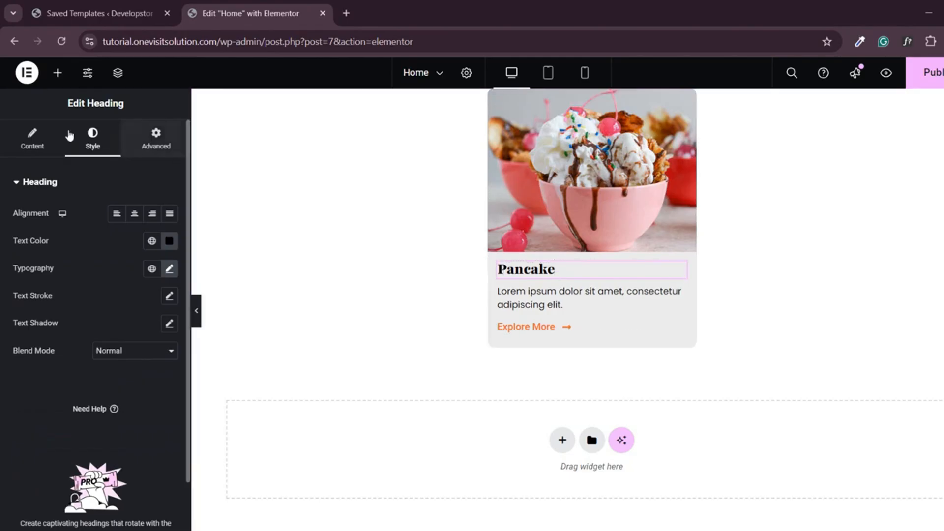
click(25, 147)
drag(47, 229, 2, 240)
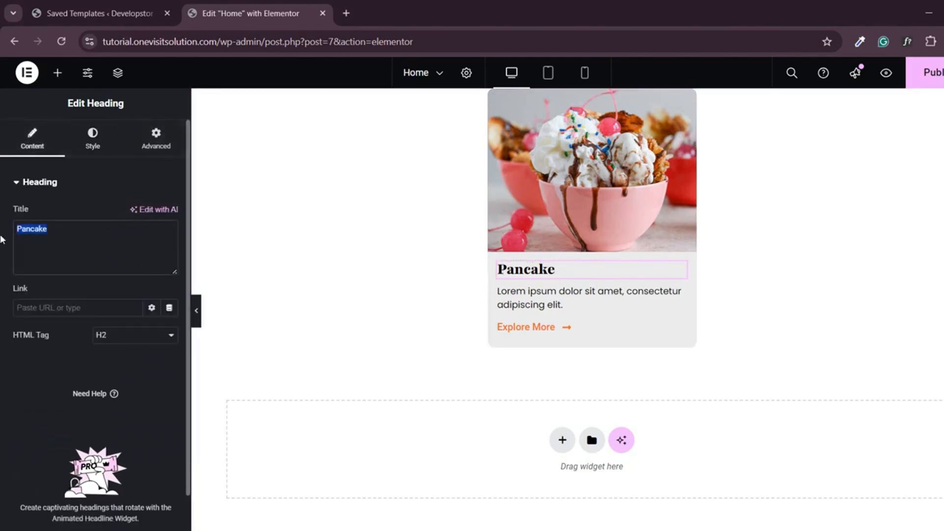
text(Ice Cream)
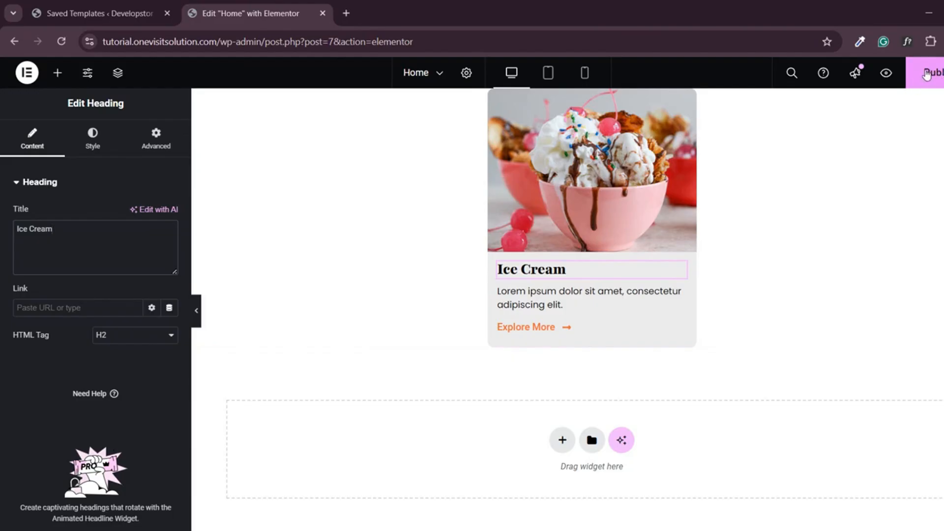
click(927, 74)
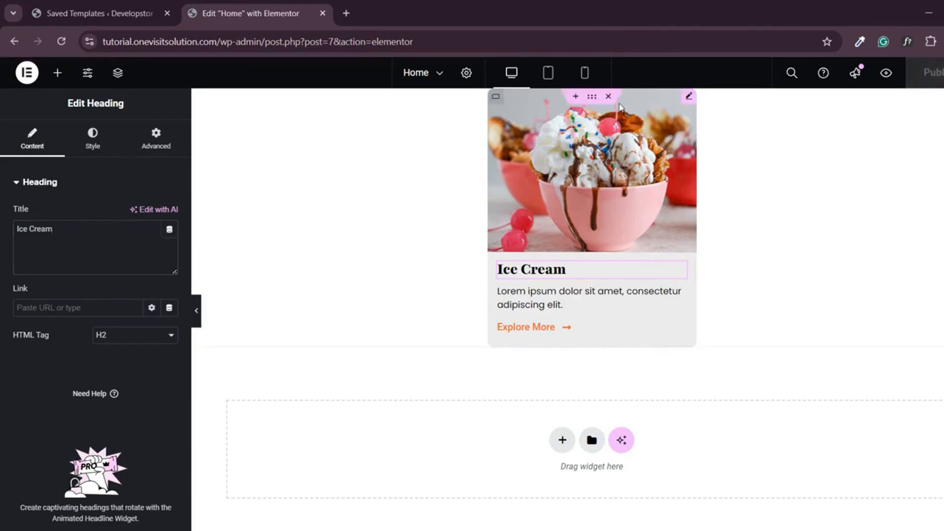
Save the outer container of the ice cream card as a template named "Slide 02" and close the library.
click(589, 100)
right_click(588, 100)
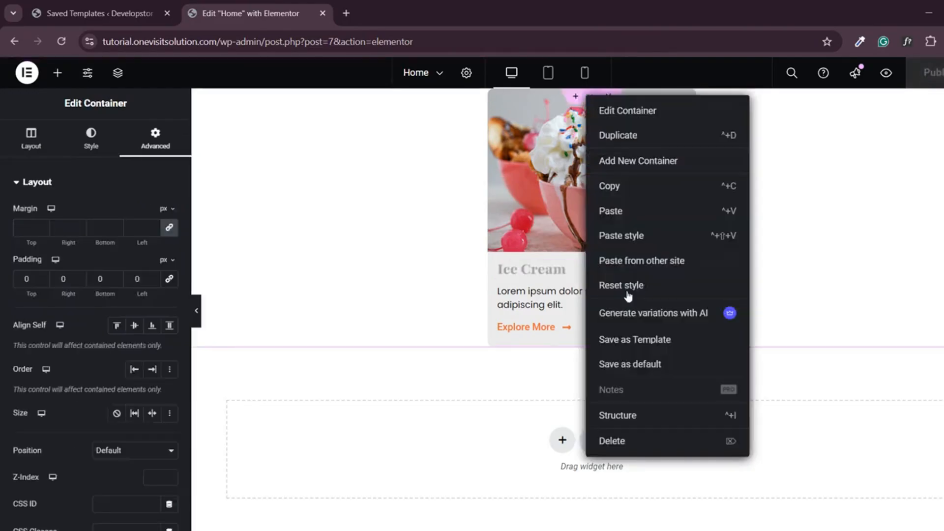
click(629, 341)
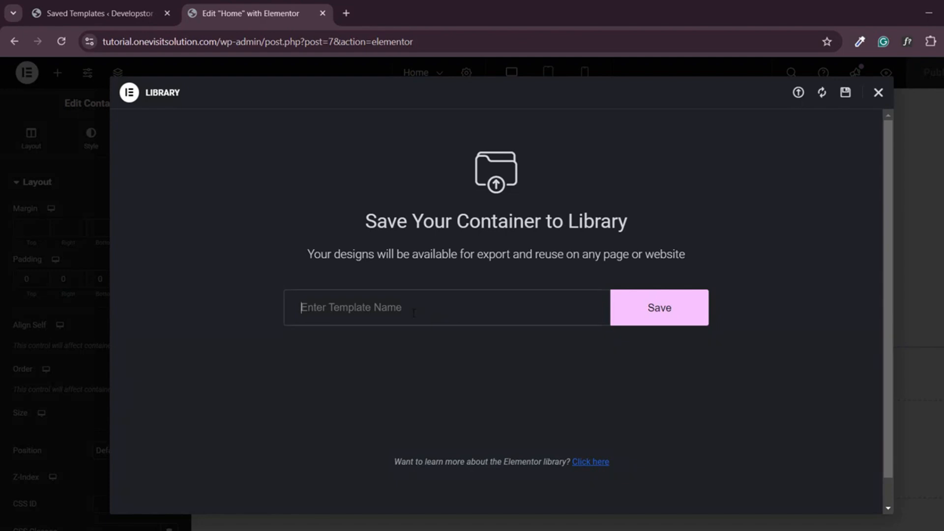
click(413, 313)
text(Slide 02)
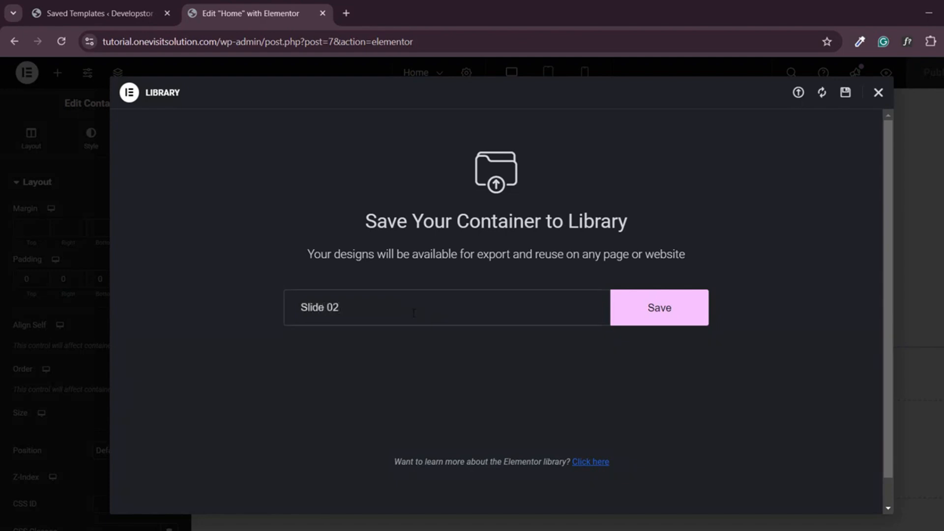
click(651, 307)
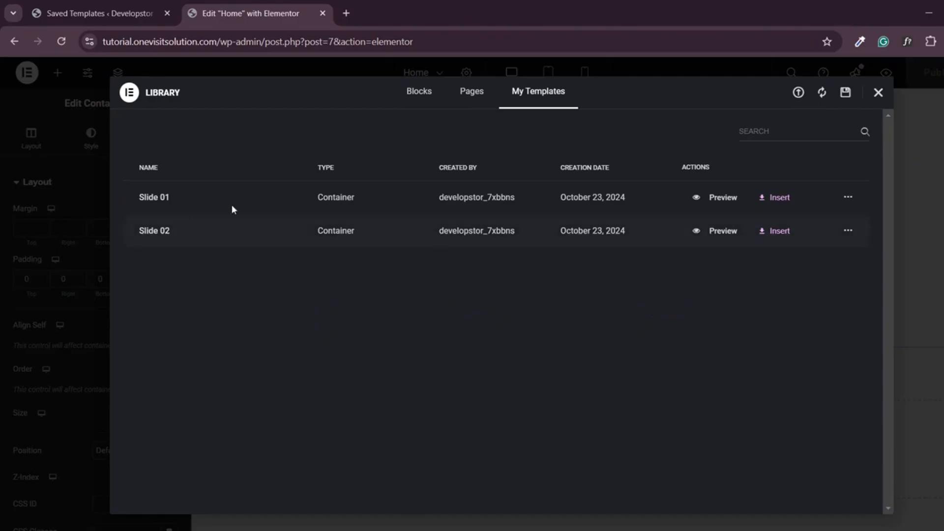
click(879, 94)
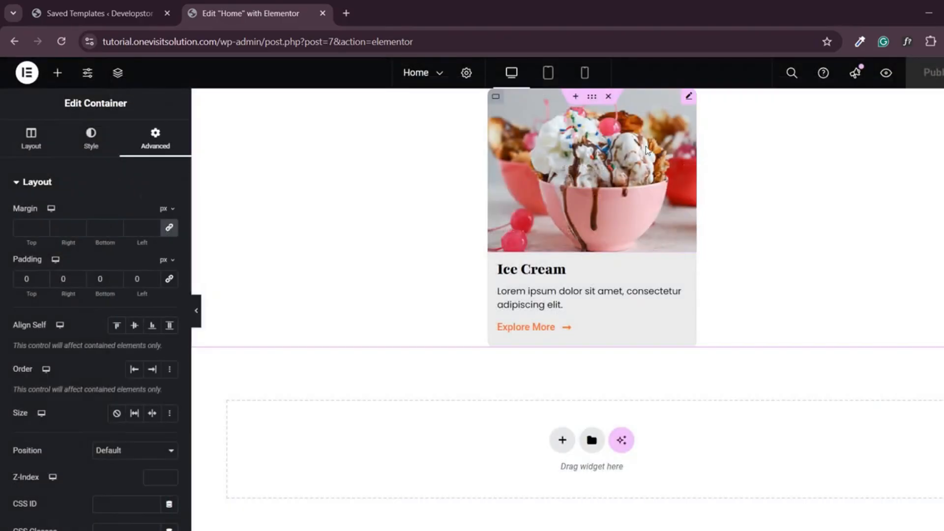
Replace the card's ice cream image with Chacolate.png from the media library.
click(621, 159)
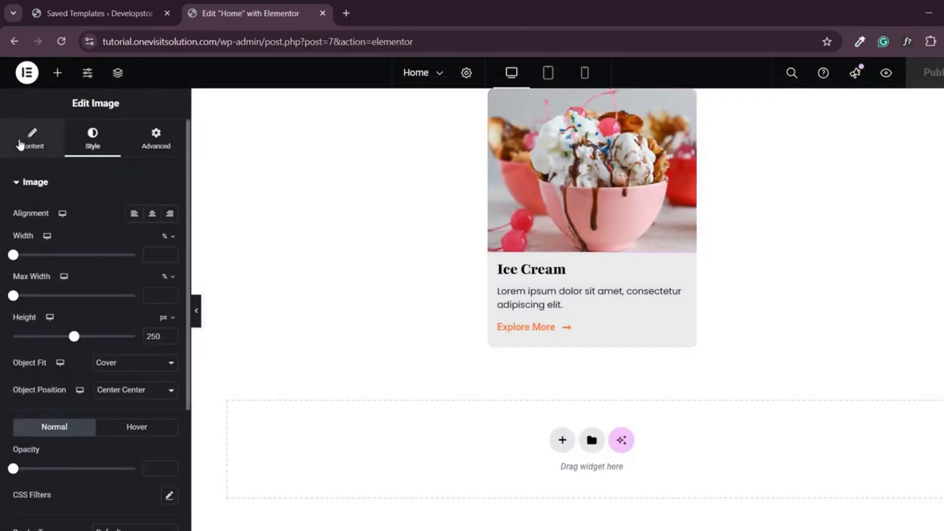
click(23, 141)
click(106, 248)
click(309, 227)
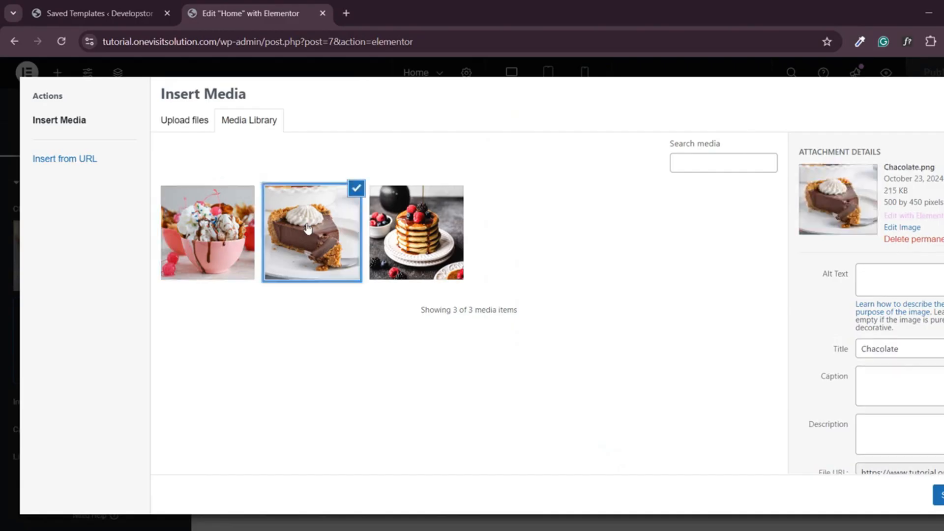
click(939, 495)
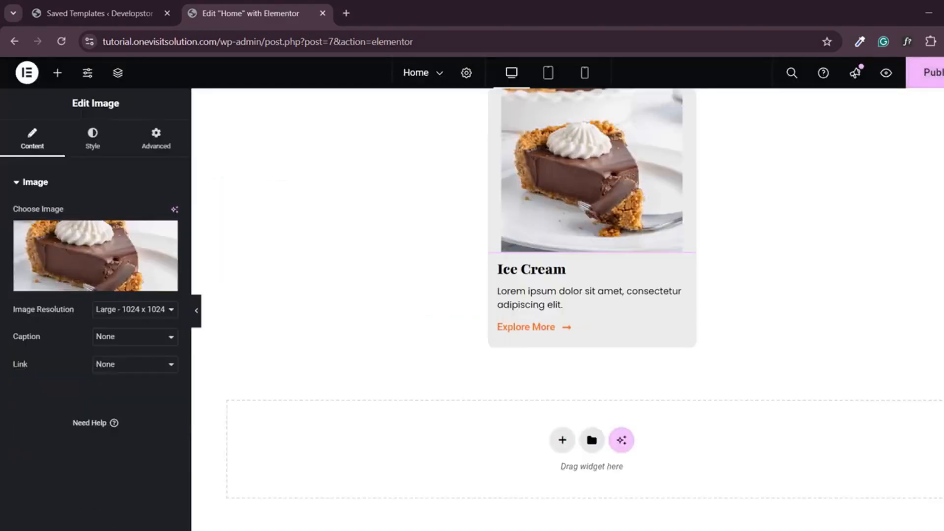
Change the card's heading text to "Chacolate" and publish the page.
click(569, 267)
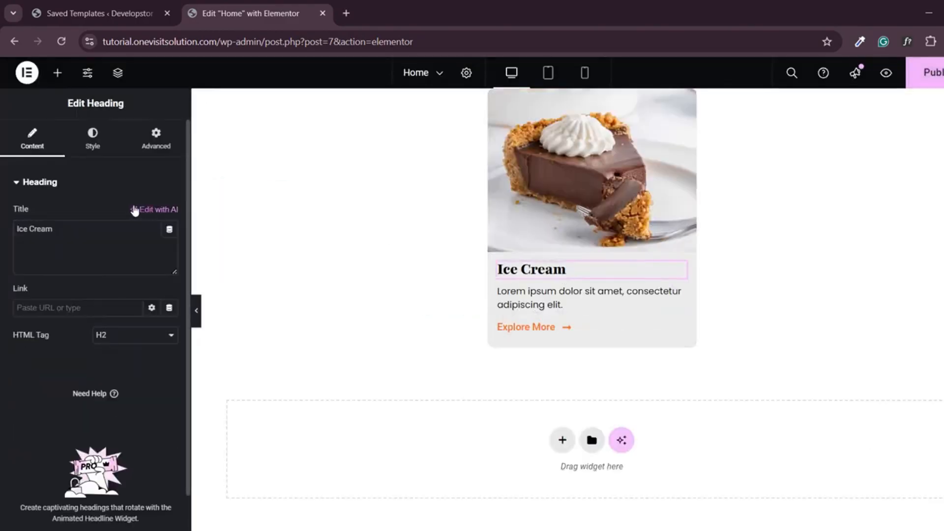
key(ctrl+a)
text(Chacolate)
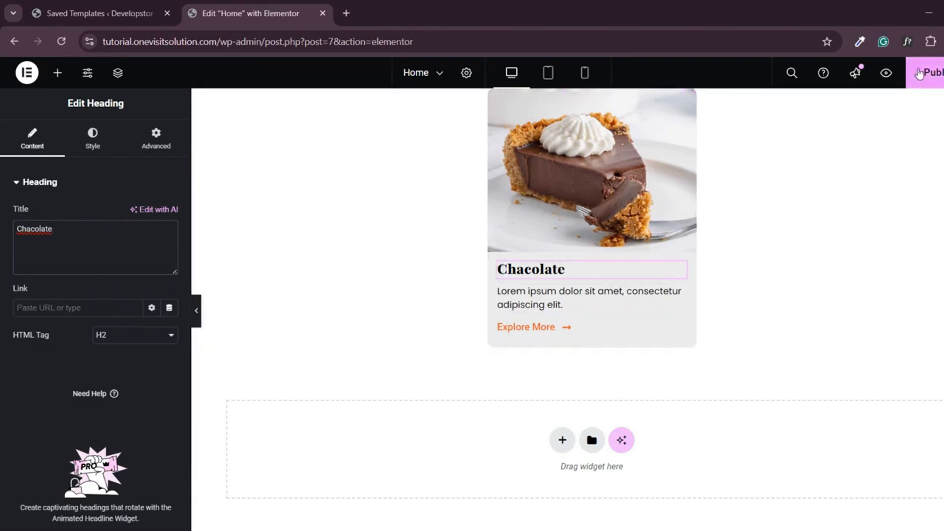
click(919, 73)
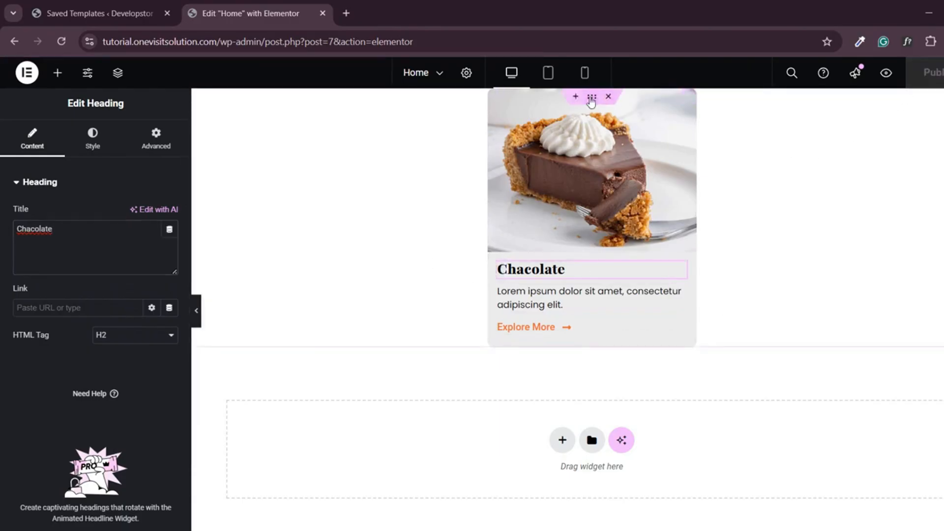
Save the chocolate card's outer container as a template named "Slide 03", then refresh the Saved Templates list in the WordPress dashboard.
right_click(592, 102)
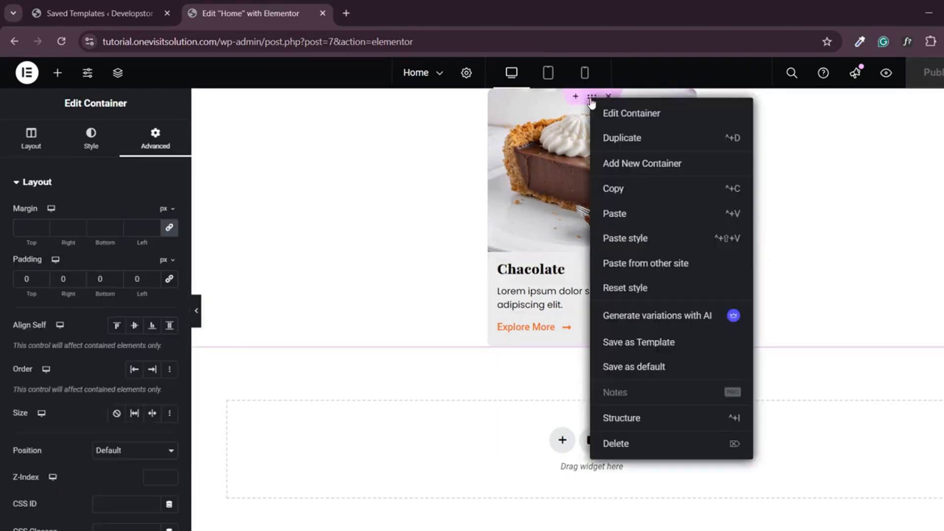
click(642, 344)
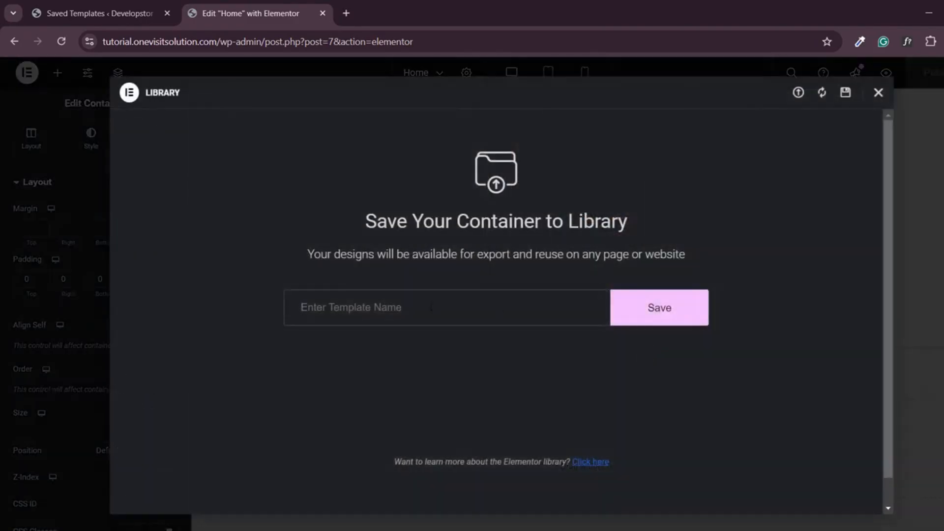
text(Slide 03)
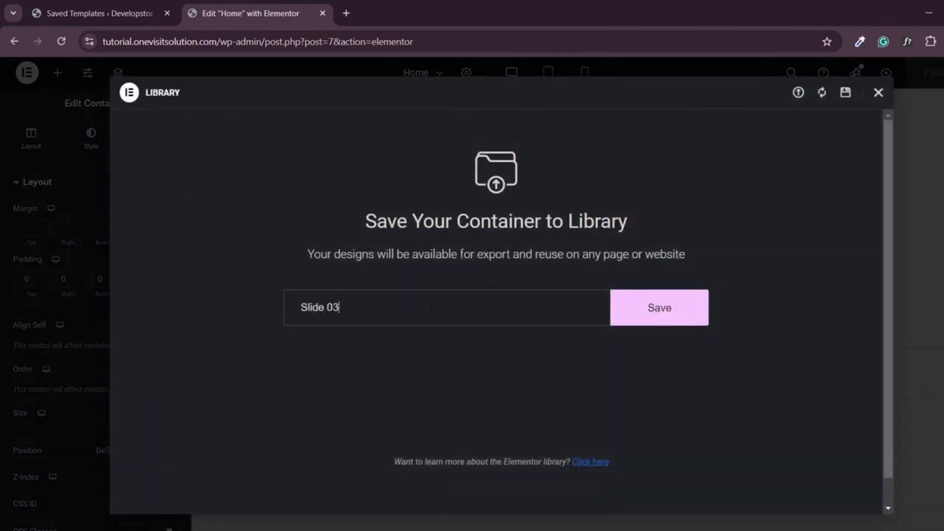
click(667, 320)
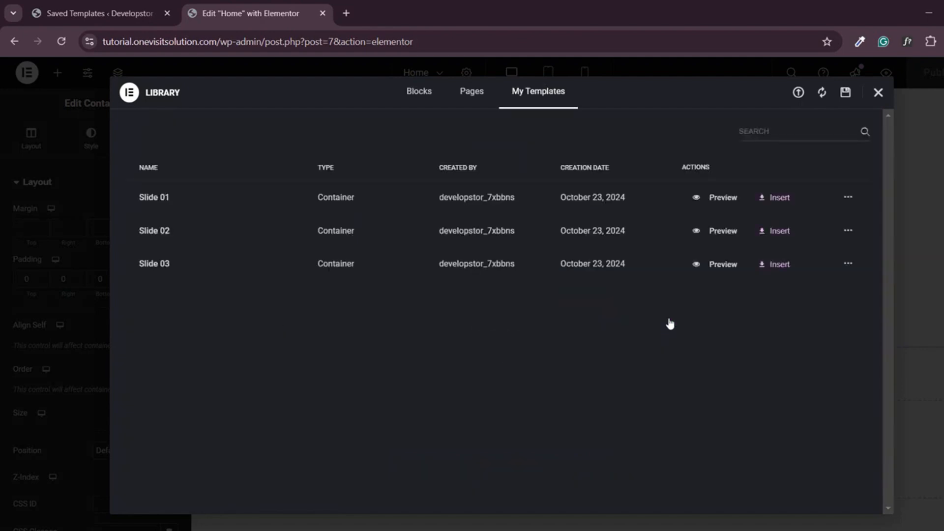
click(878, 93)
click(54, 6)
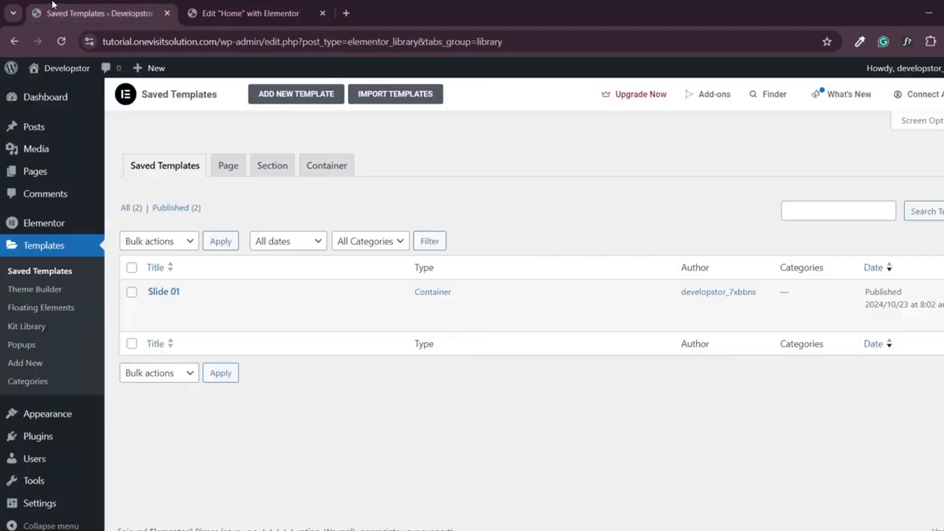
click(62, 46)
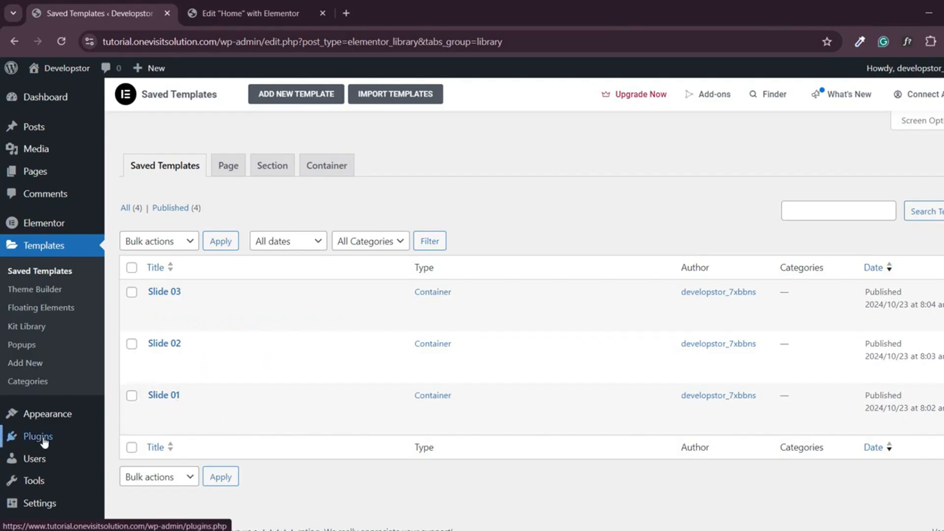
Open the page for adding new plugins and search the plugin directory for "sina".
mouse_move(42, 436)
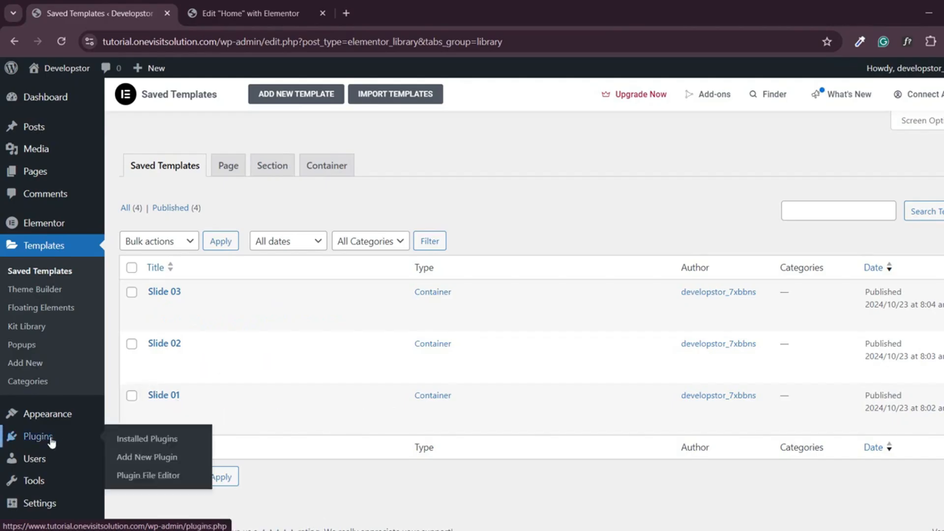
click(141, 440)
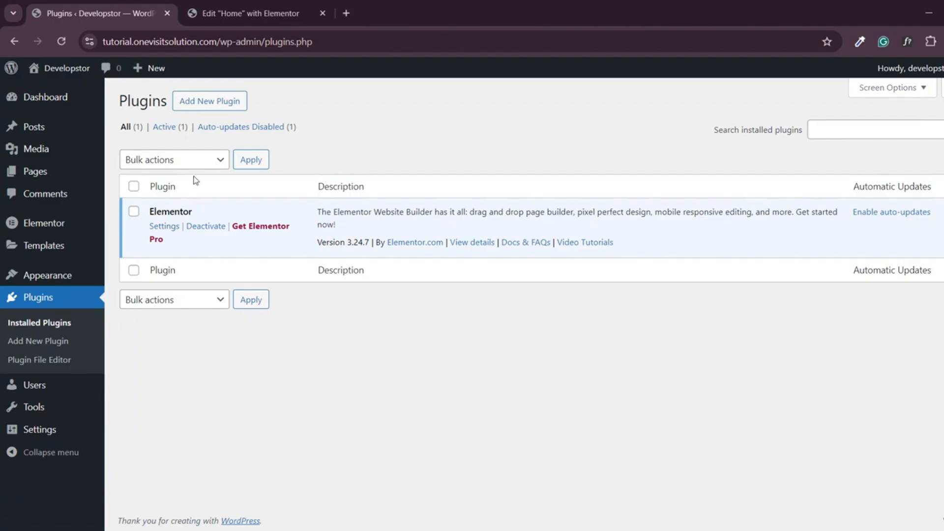
click(201, 100)
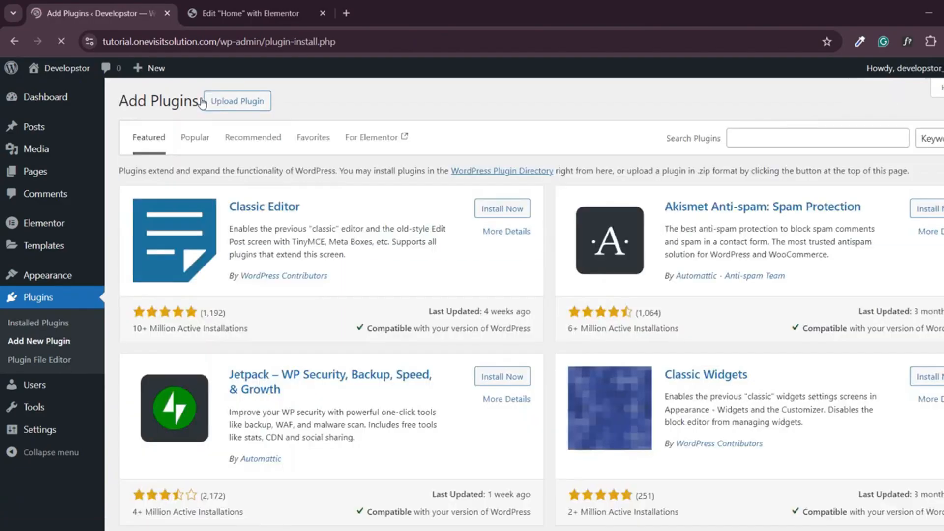
click(760, 138)
text(sina)
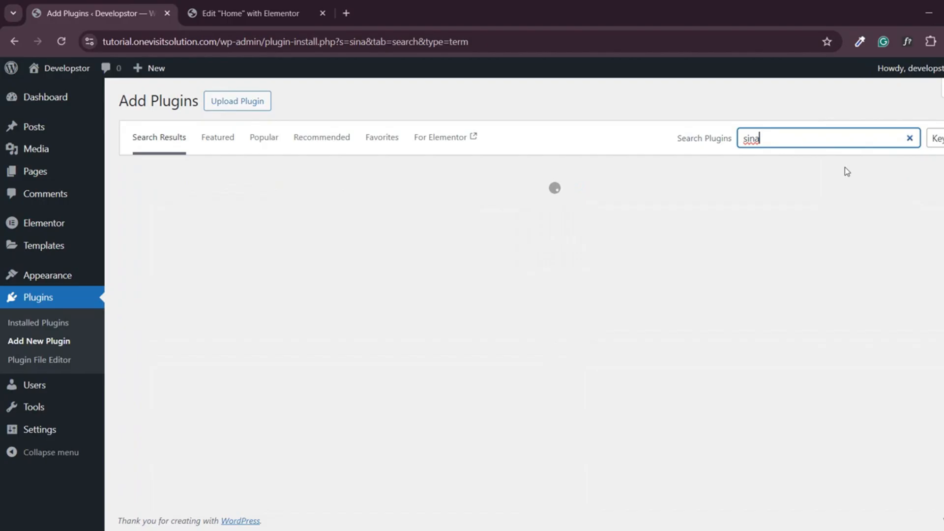
click(844, 168)
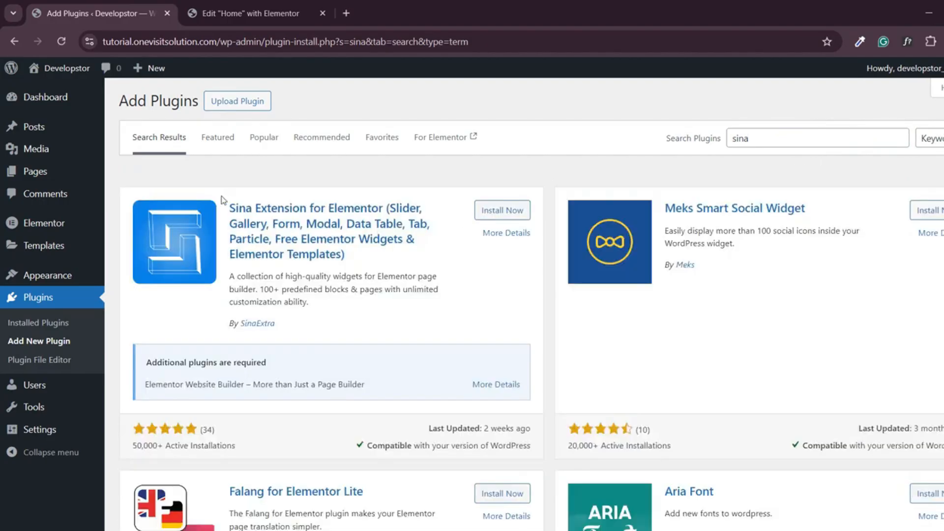
Install and activate the Sina Extension for Elementor plugin.
drag(129, 200, 403, 337)
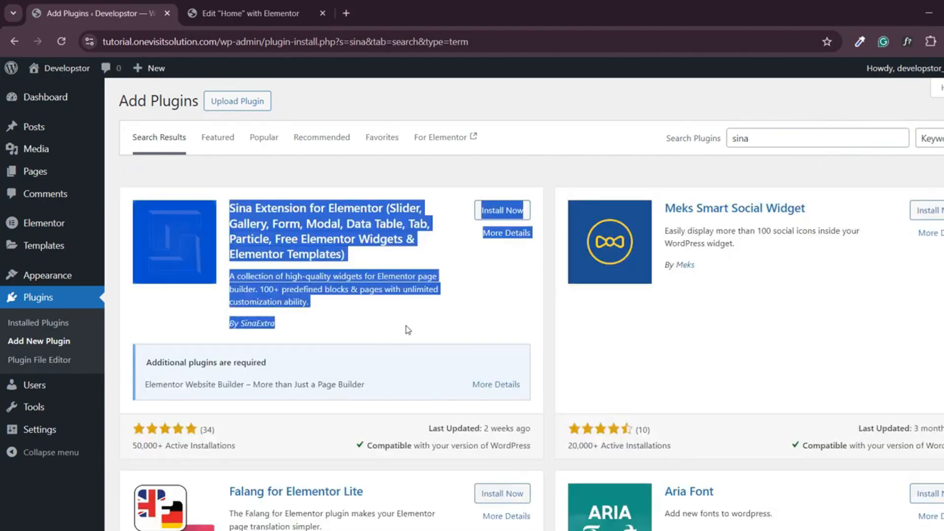
click(407, 331)
click(498, 211)
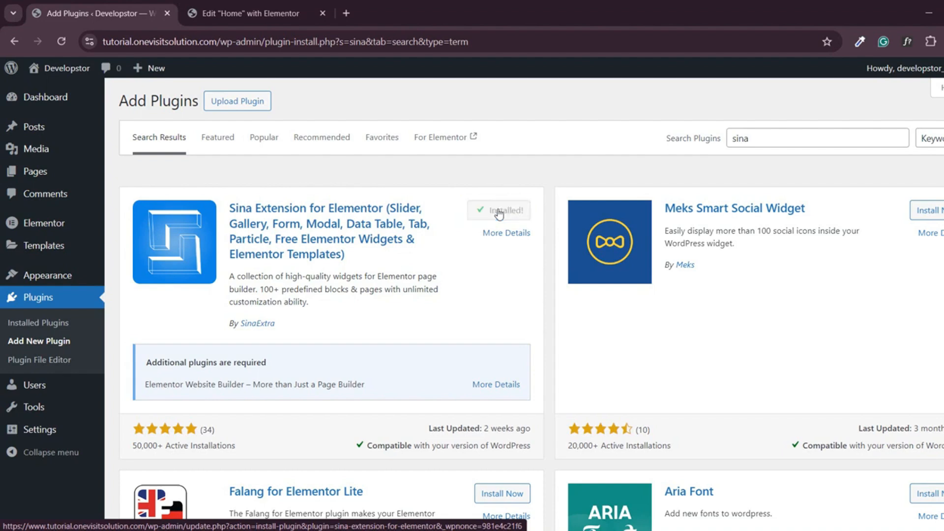
click(499, 213)
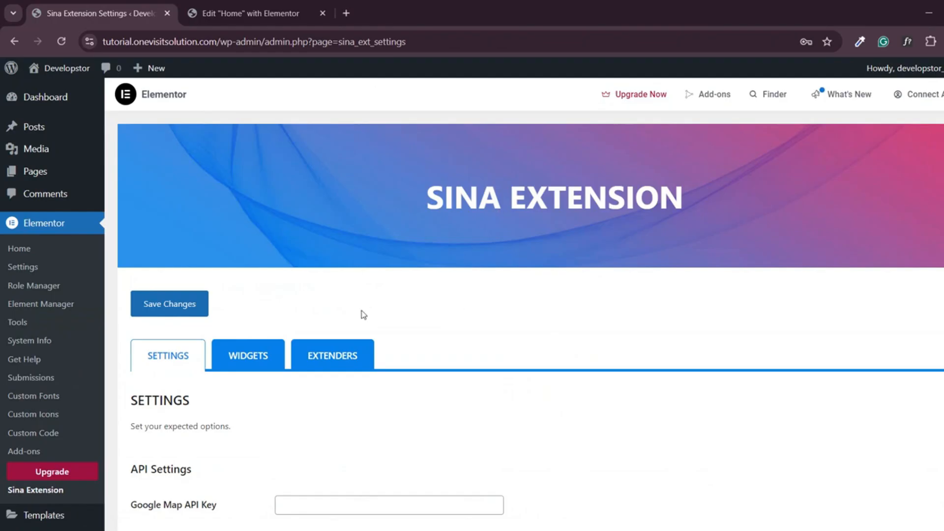
Delete the card's container from the Home page in the Elementor editor, publish the empty page and reload the editor.
click(262, 5)
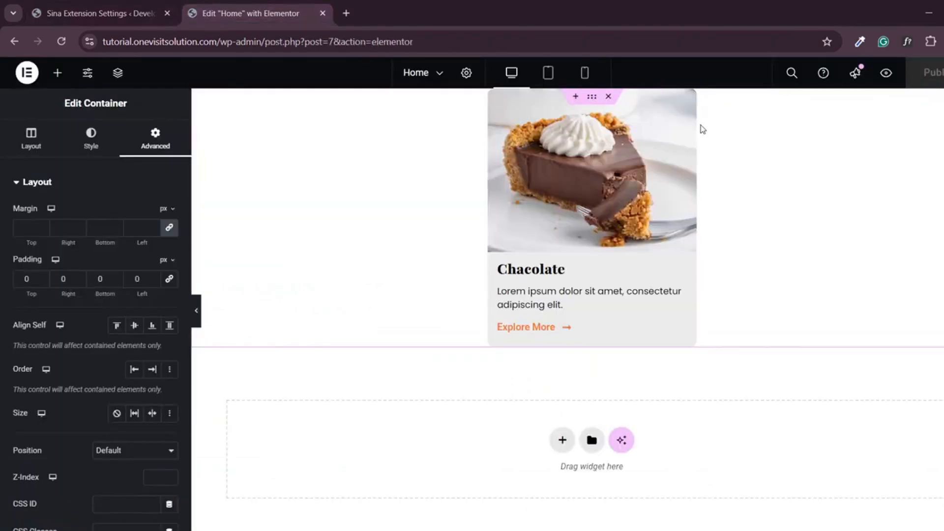
click(608, 97)
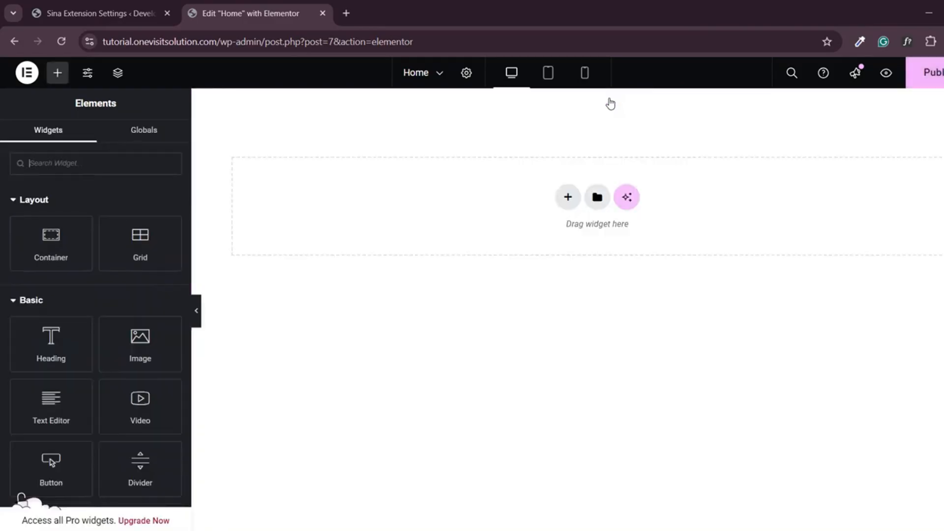
click(936, 79)
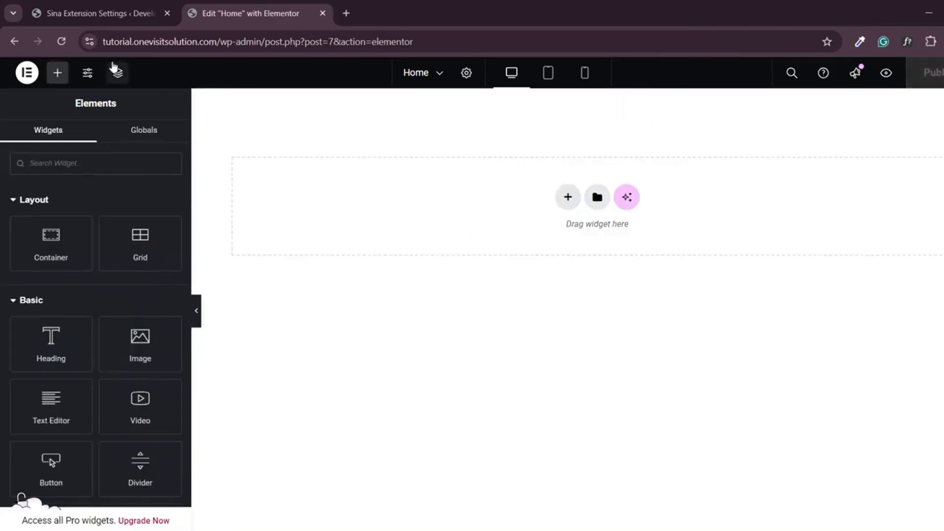
click(63, 43)
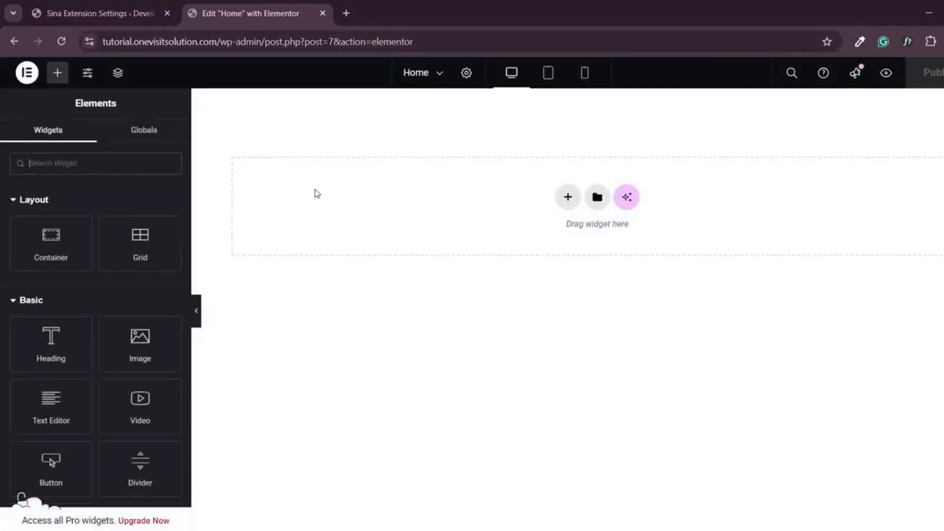
Add a single-column flexbox container with a minimum height of 100 vh and its content justified to the center.
click(566, 197)
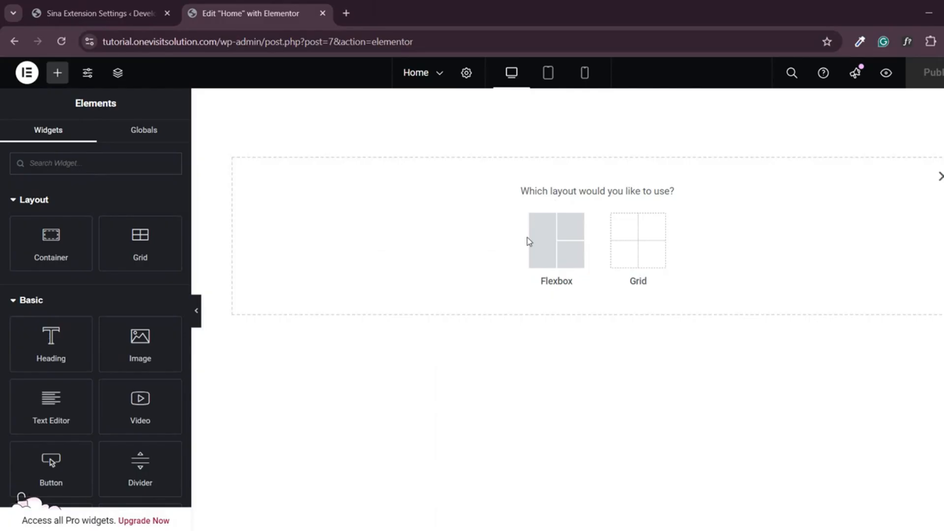
click(544, 245)
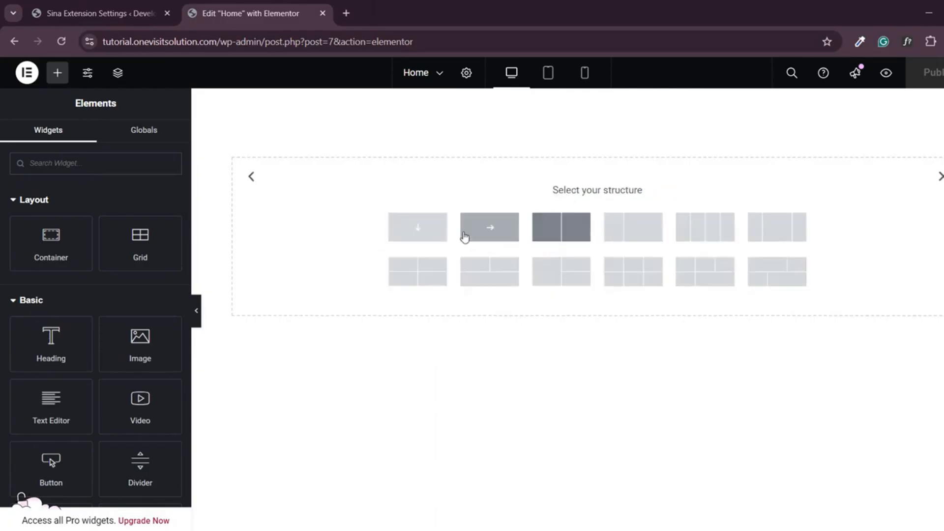
click(418, 227)
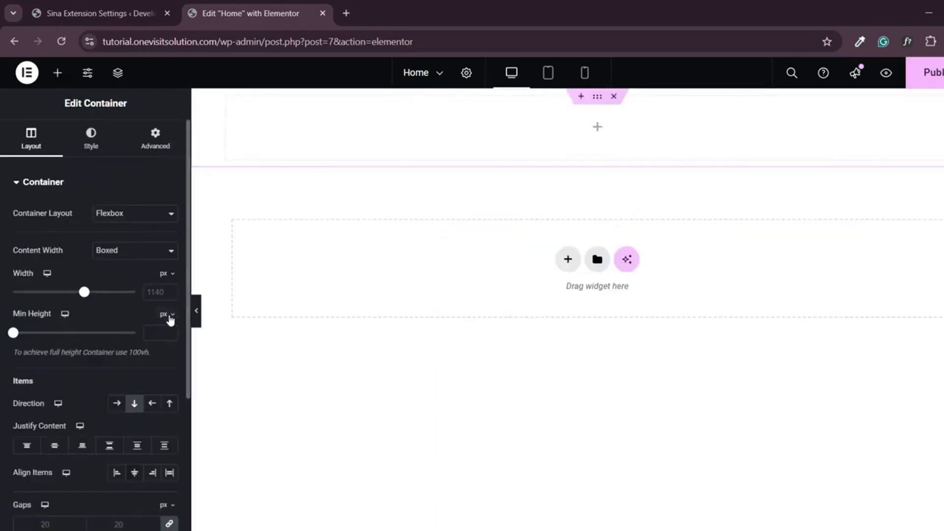
mouse_move(164, 317)
click(164, 373)
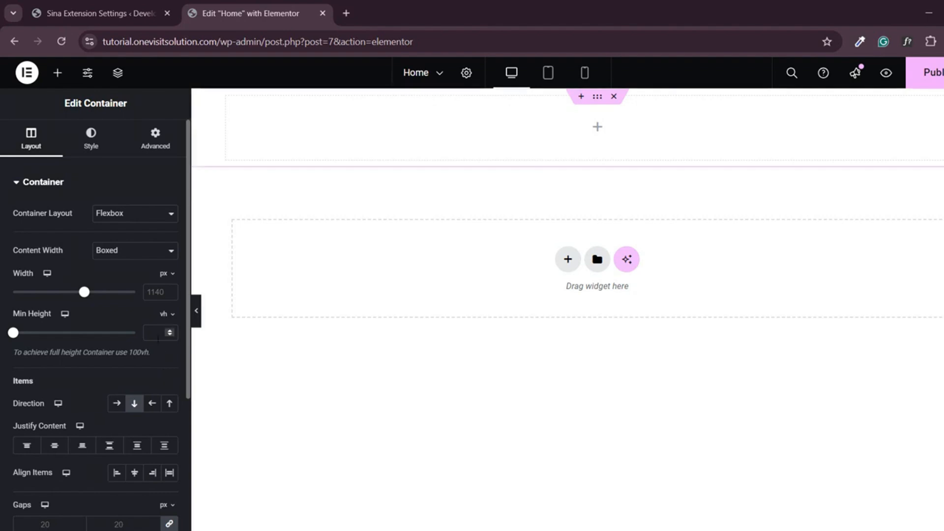
text(100)
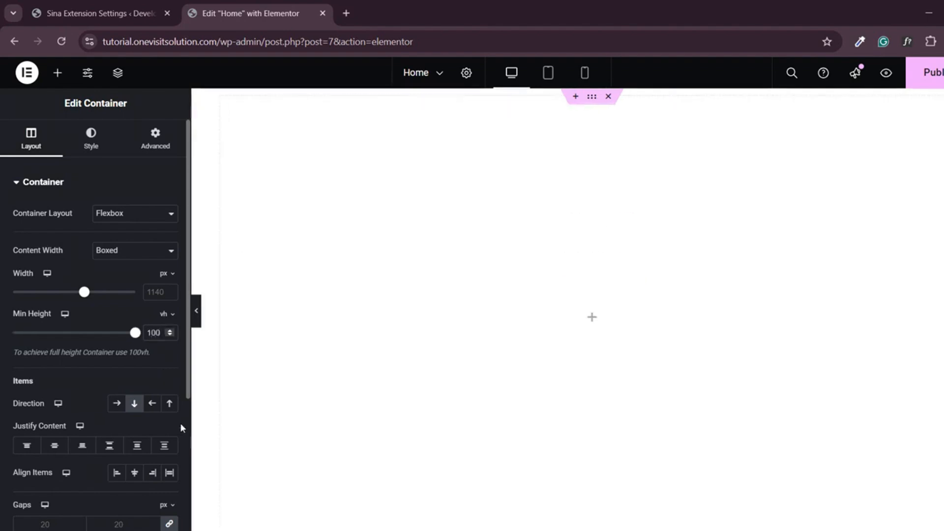
click(54, 447)
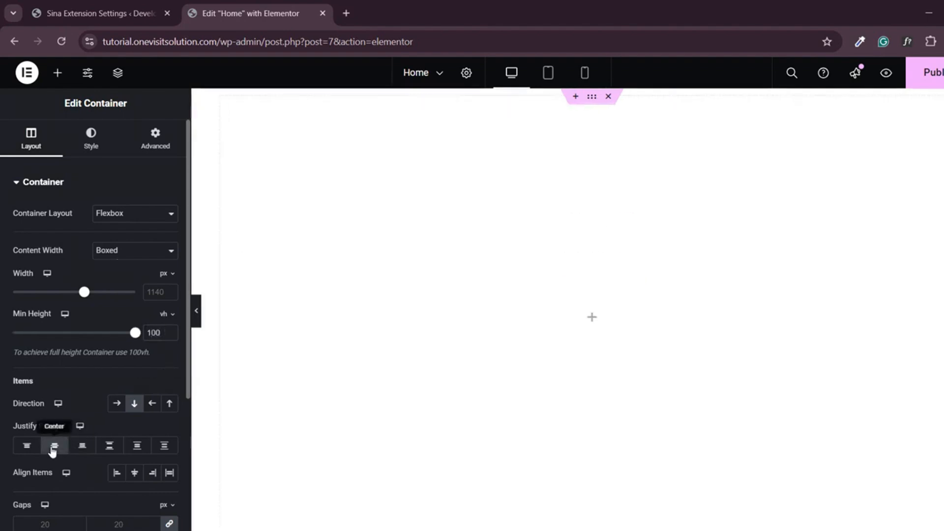
Search the widgets for "sina co" and place a Sina Content Slider in the empty container.
click(57, 74)
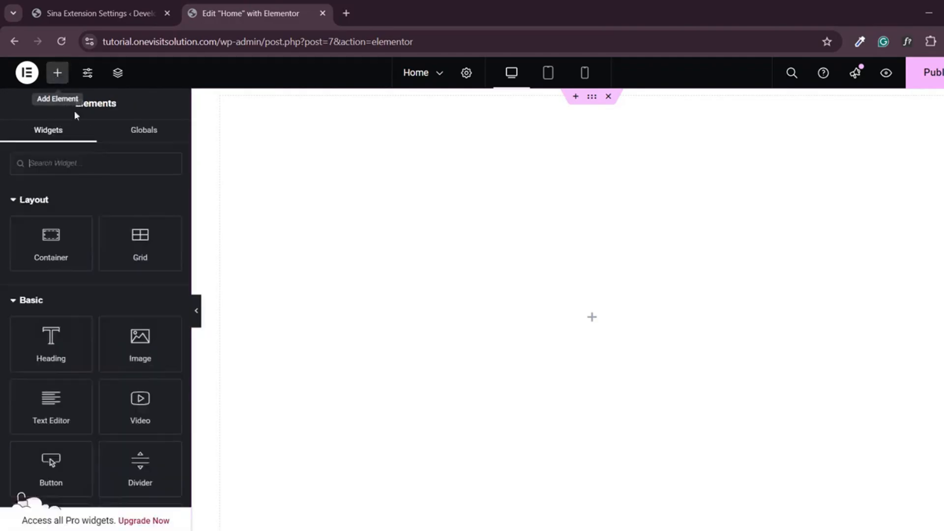
click(59, 163)
text(sina)
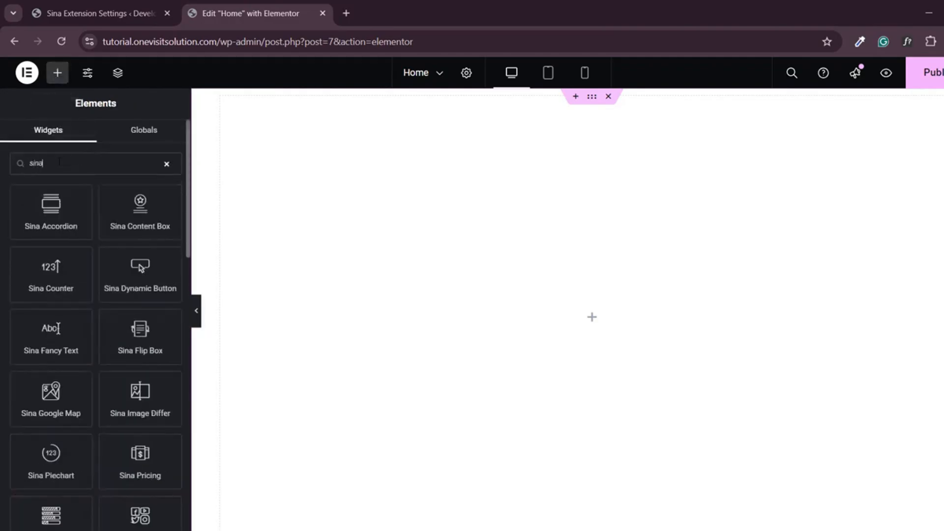
text( d)
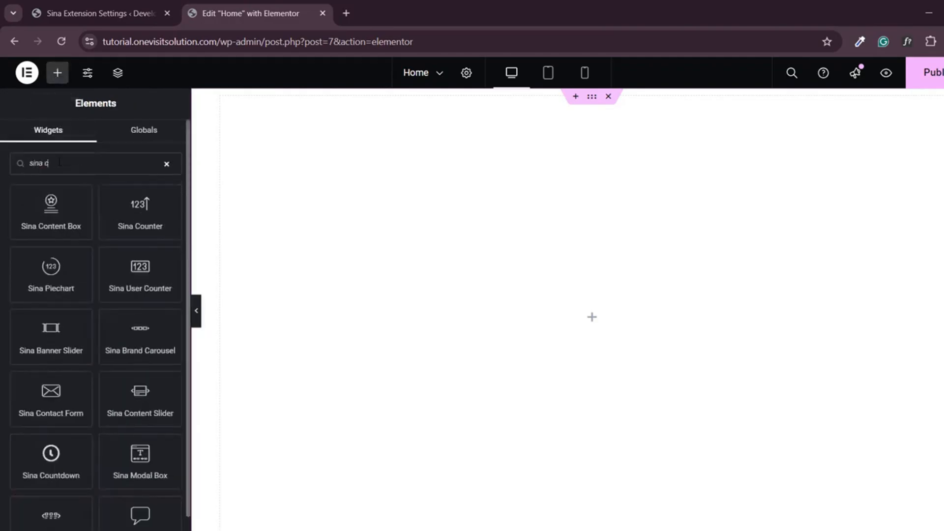
text(o)
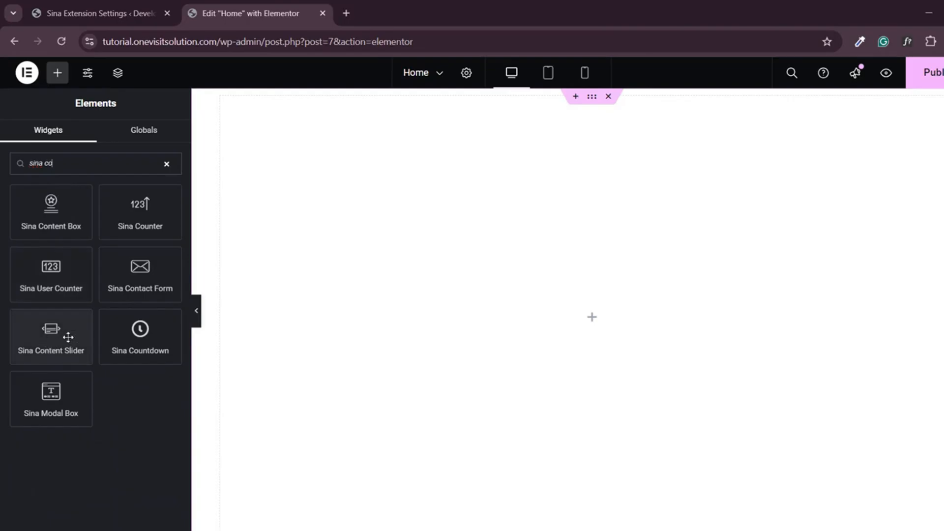
drag(54, 330, 555, 335)
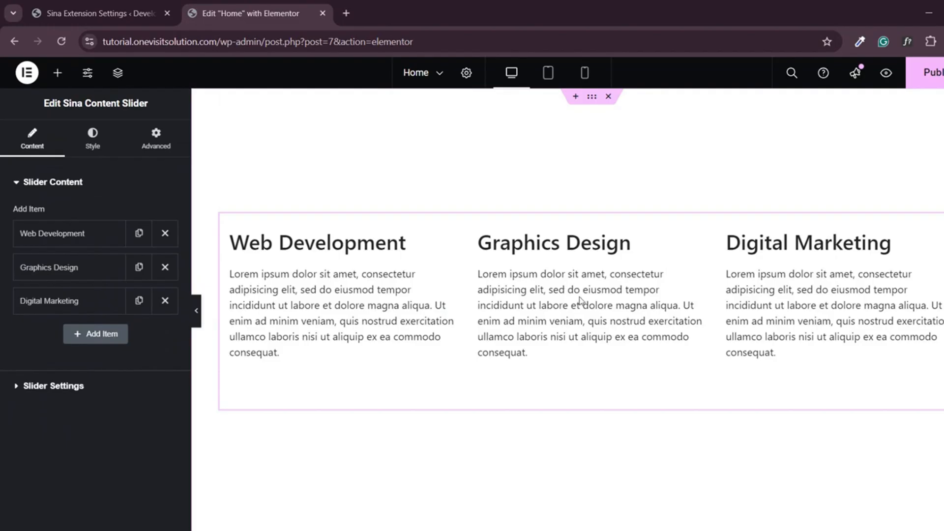
Set the Web Development slider item to use a saved template and choose Slide 01.
click(65, 233)
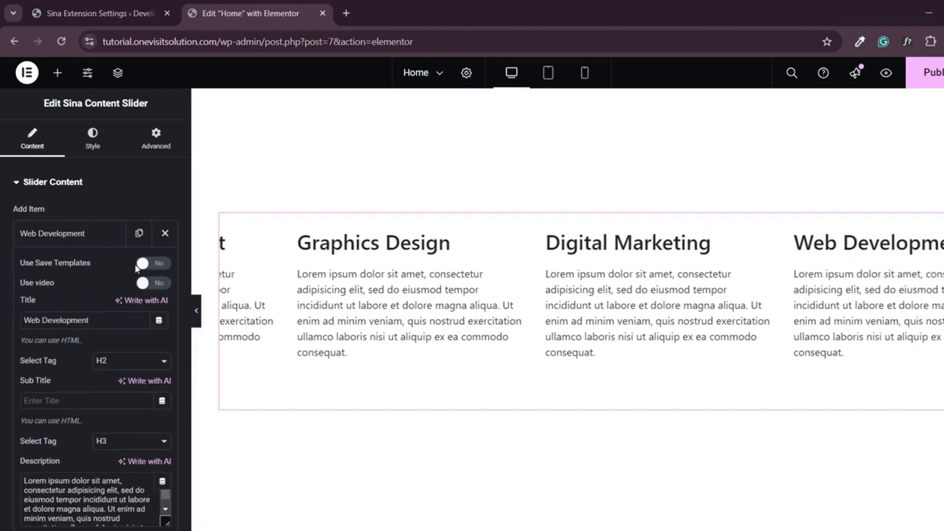
click(153, 264)
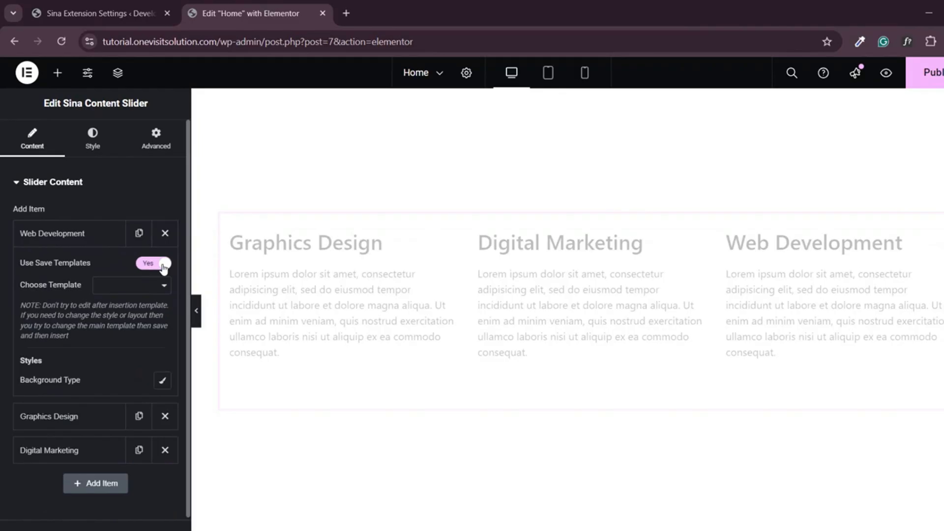
click(132, 288)
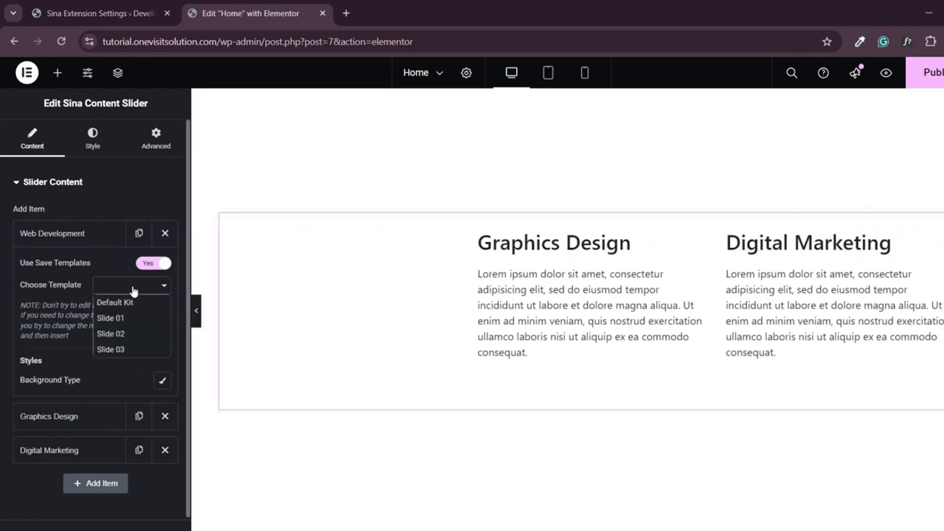
click(122, 318)
click(78, 234)
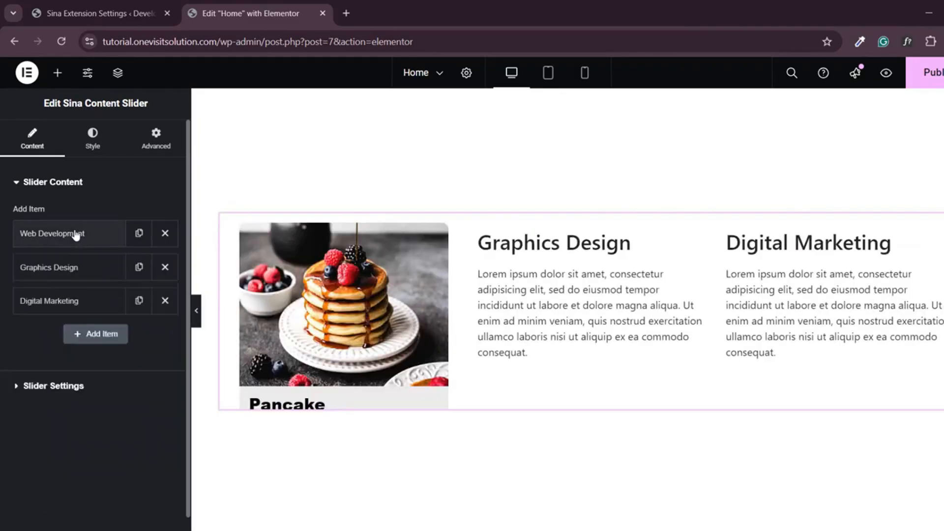
Set the Graphics Design slider item to use a saved template and choose Slide 02.
click(73, 268)
click(154, 297)
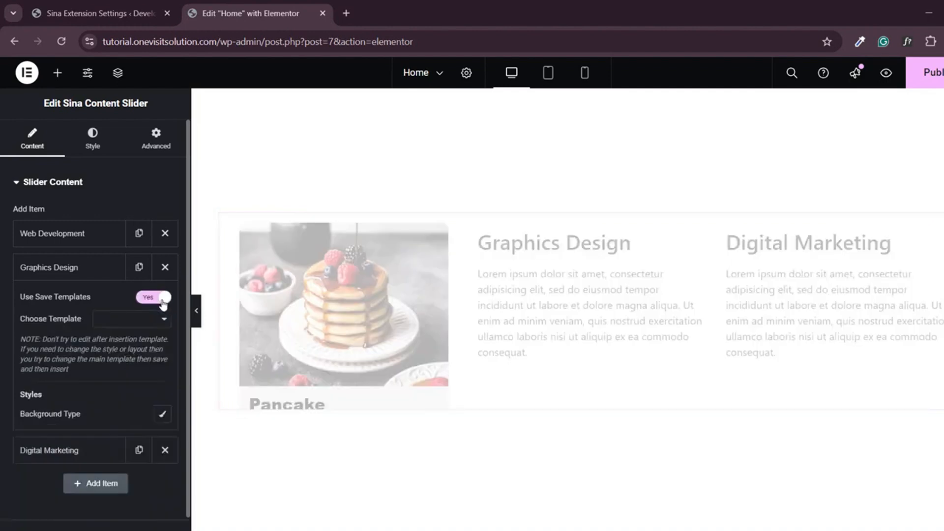
click(128, 322)
click(114, 365)
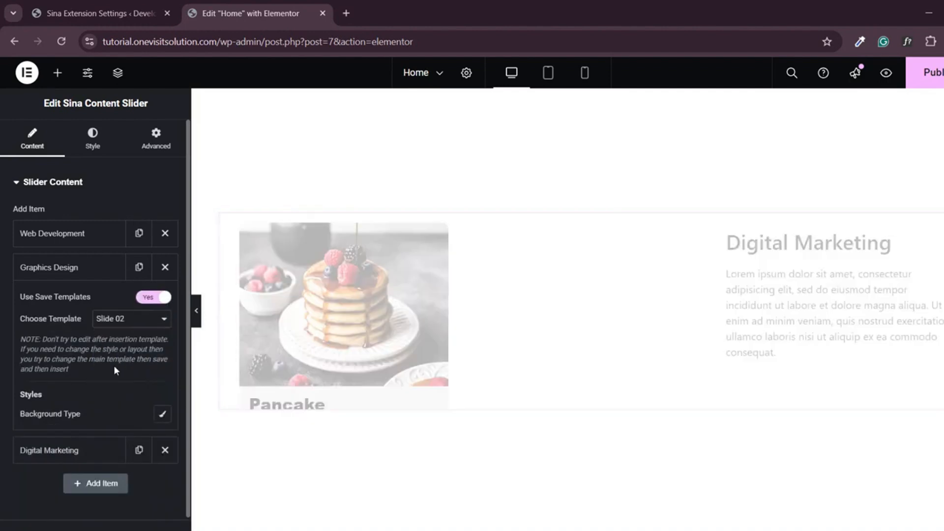
click(78, 268)
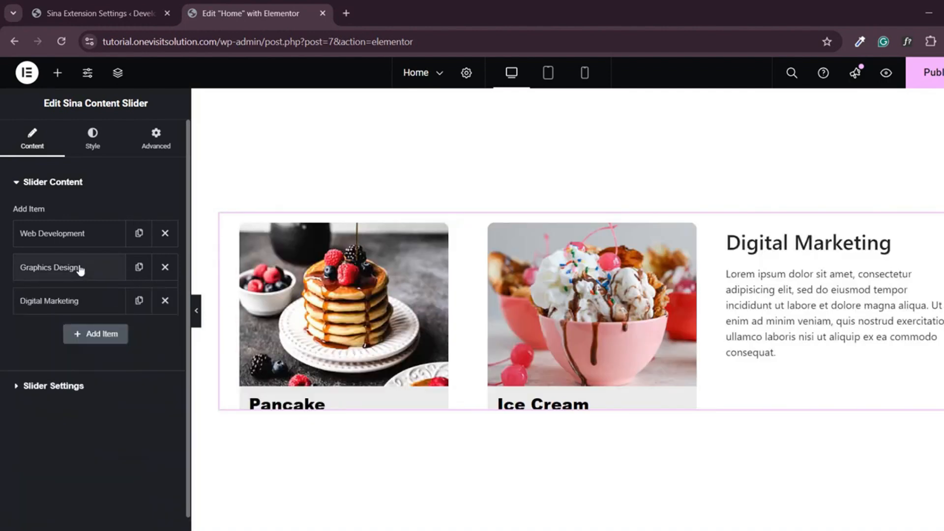
Set the Digital Marketing slider item to use a saved template and choose Slide 03.
click(80, 302)
click(163, 332)
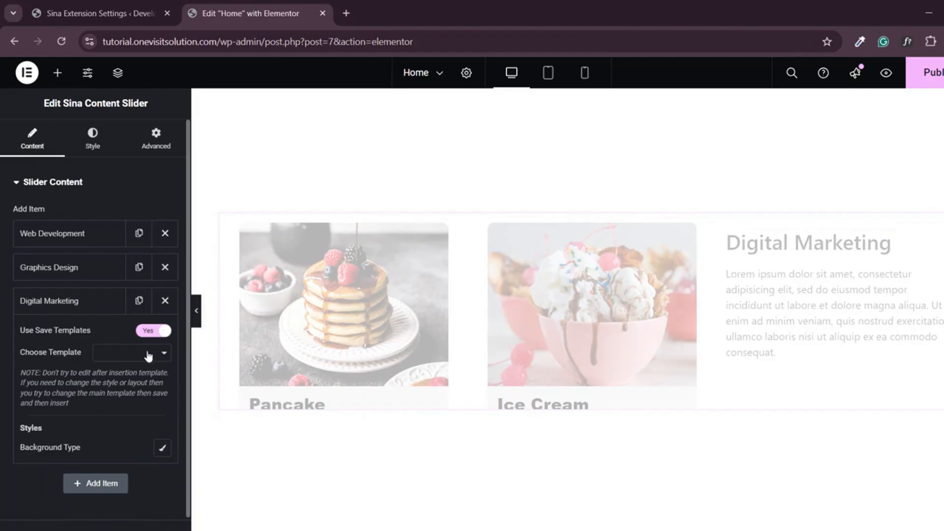
click(149, 355)
click(119, 415)
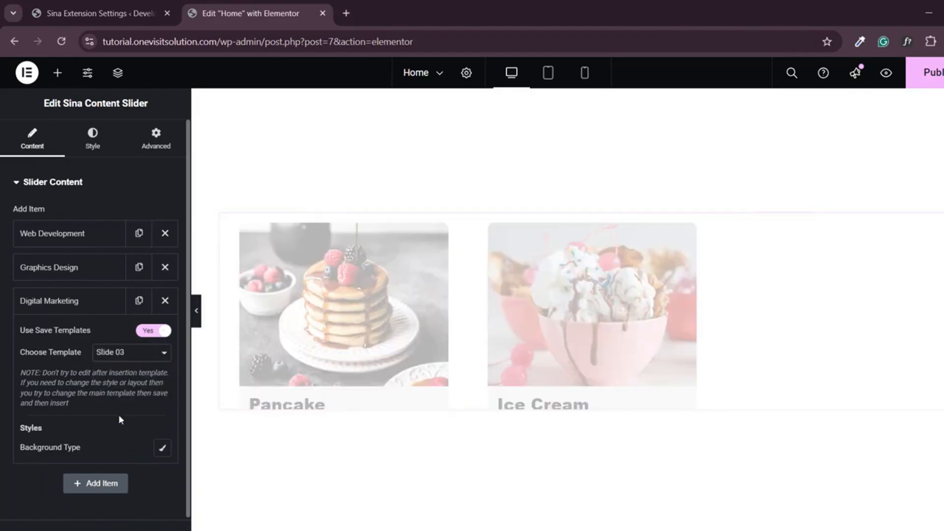
click(85, 301)
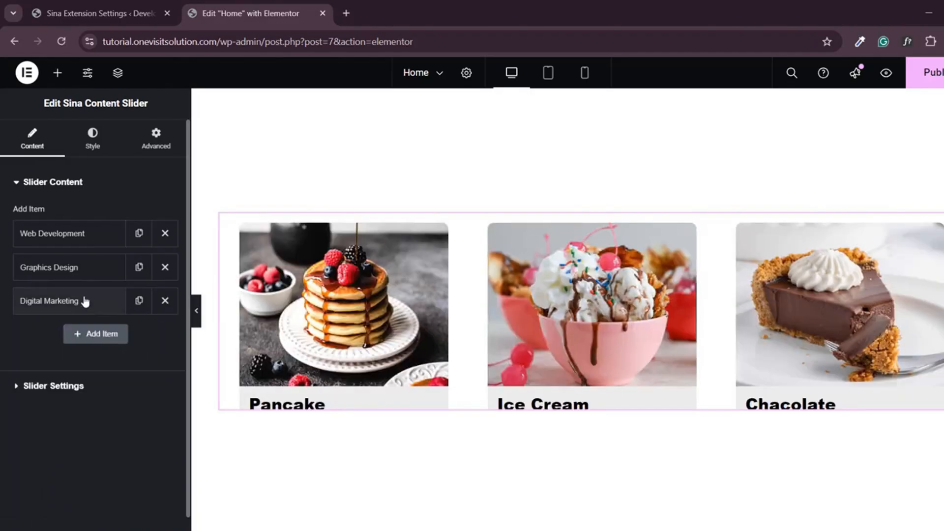
Set the content slider's box height to 440 px and check the slider at full page width.
click(94, 139)
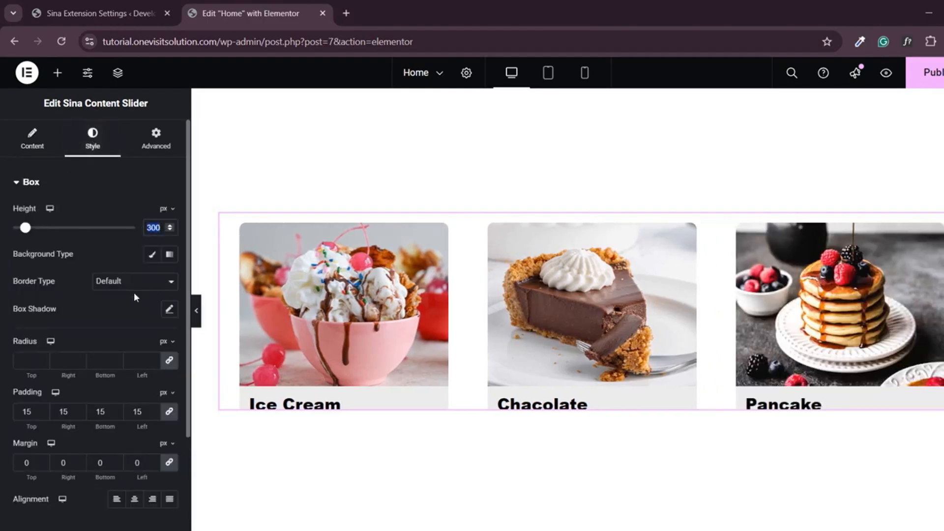
text(440)
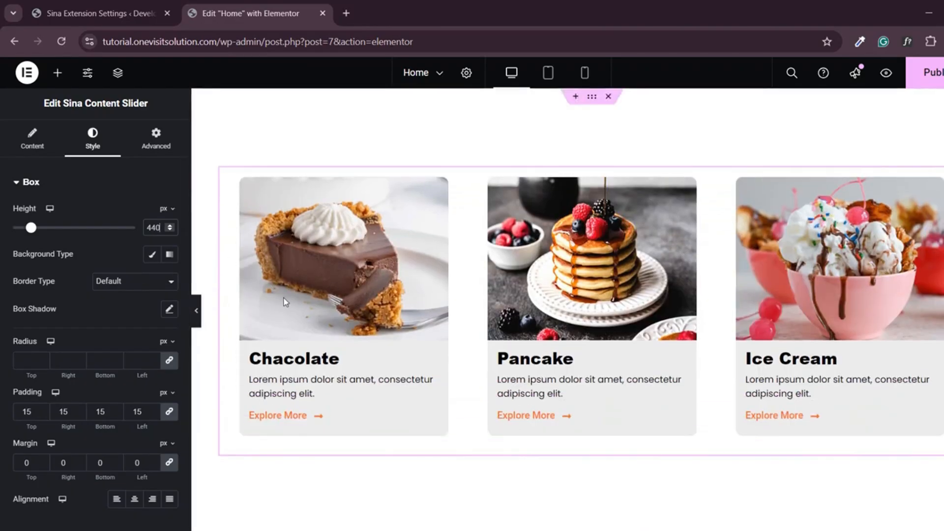
click(197, 311)
click(4, 310)
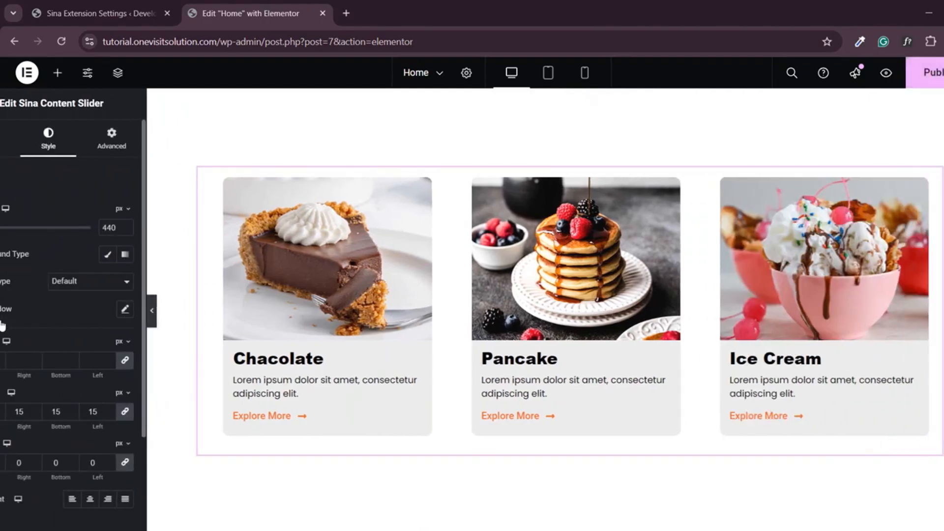
Hide the dots and the navigation in the content slider's settings.
click(37, 156)
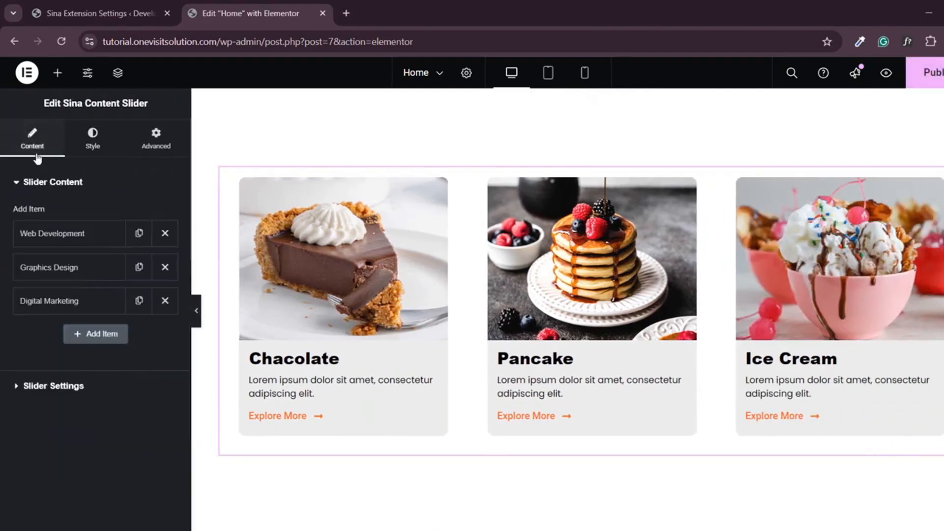
click(38, 388)
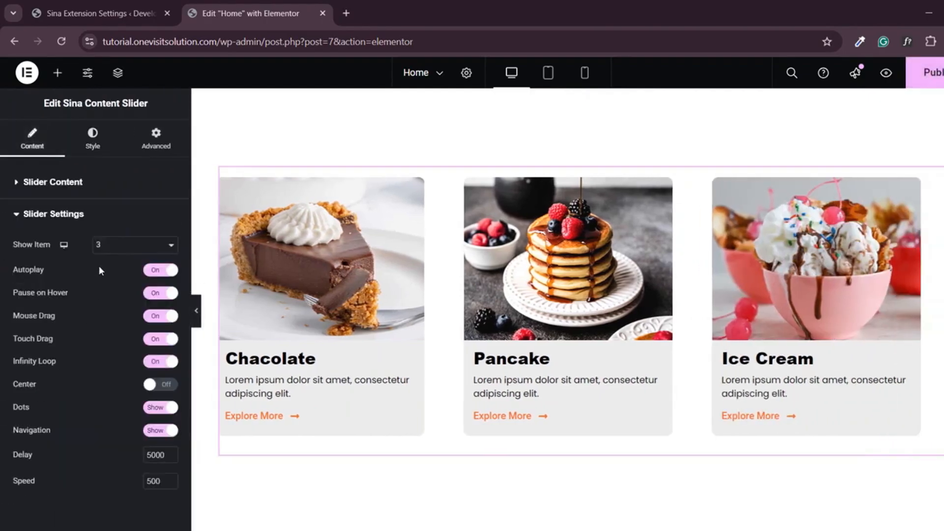
click(125, 250)
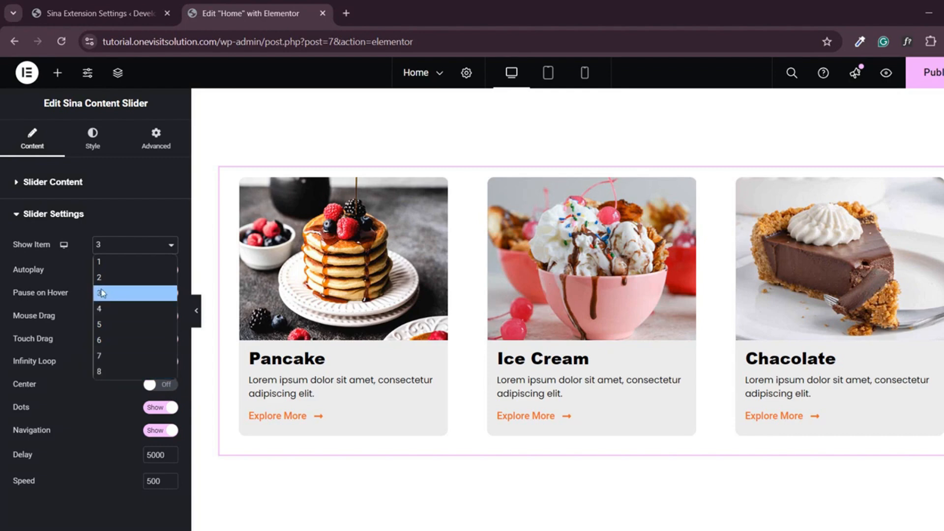
click(113, 250)
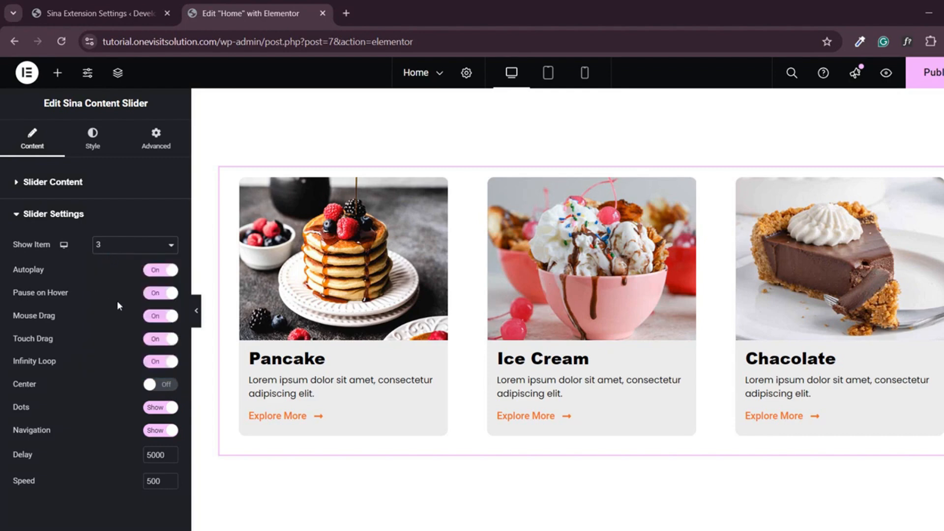
click(150, 412)
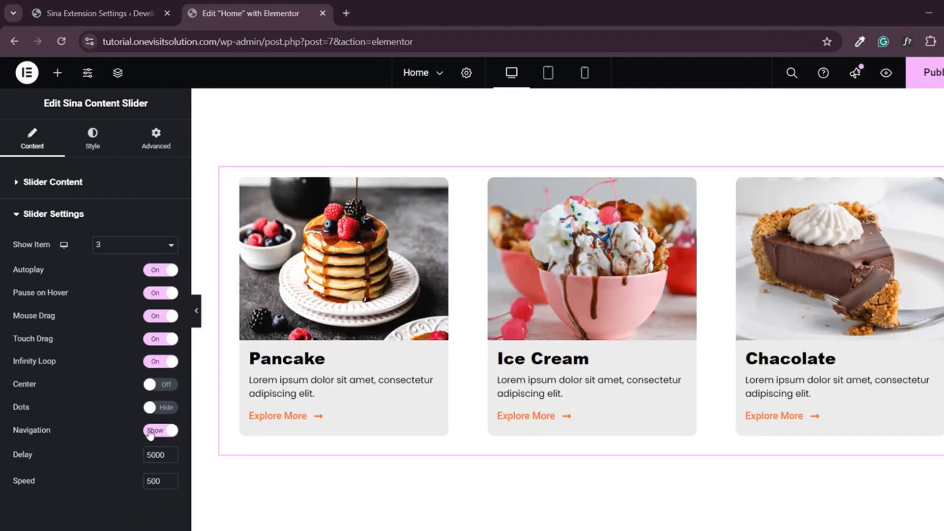
click(150, 432)
click(159, 481)
click(122, 444)
Preview the slider at full width in the tablet and mobile layouts, and return to the desktop layout.
click(196, 310)
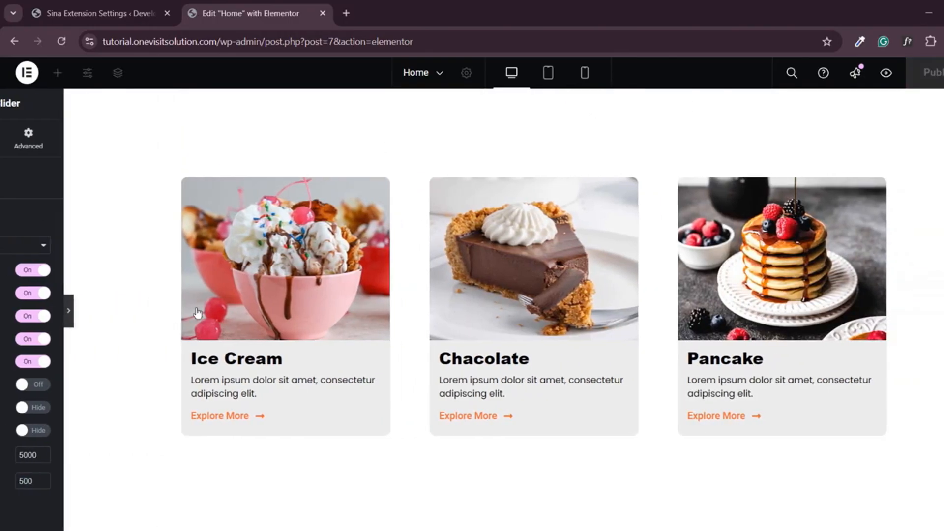
click(550, 73)
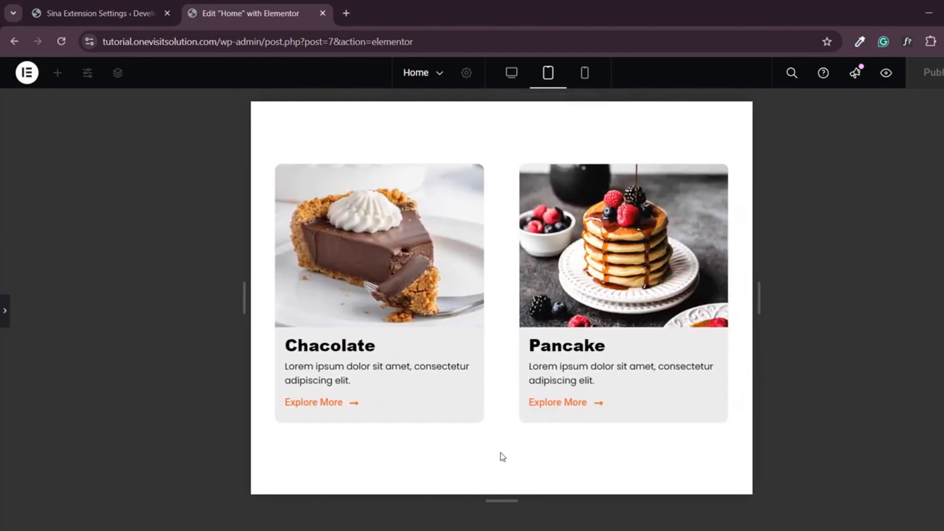
click(584, 73)
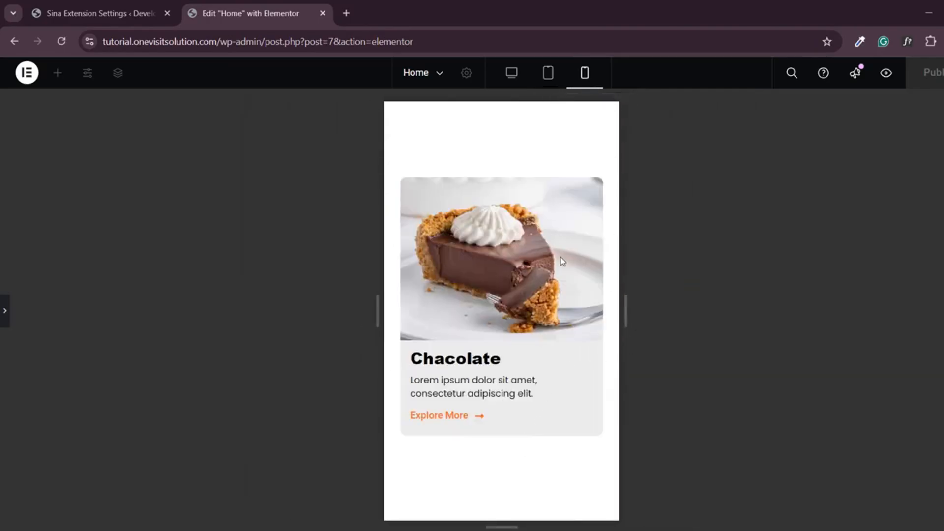
click(510, 79)
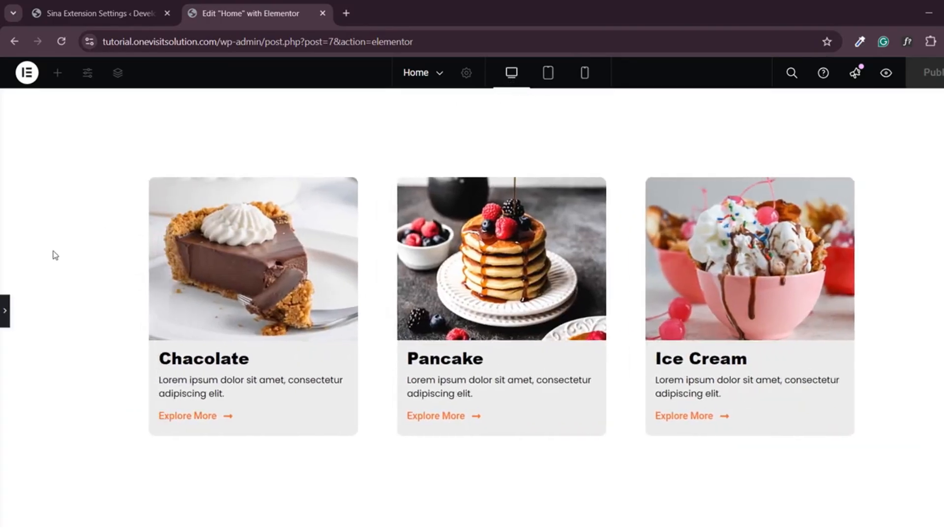